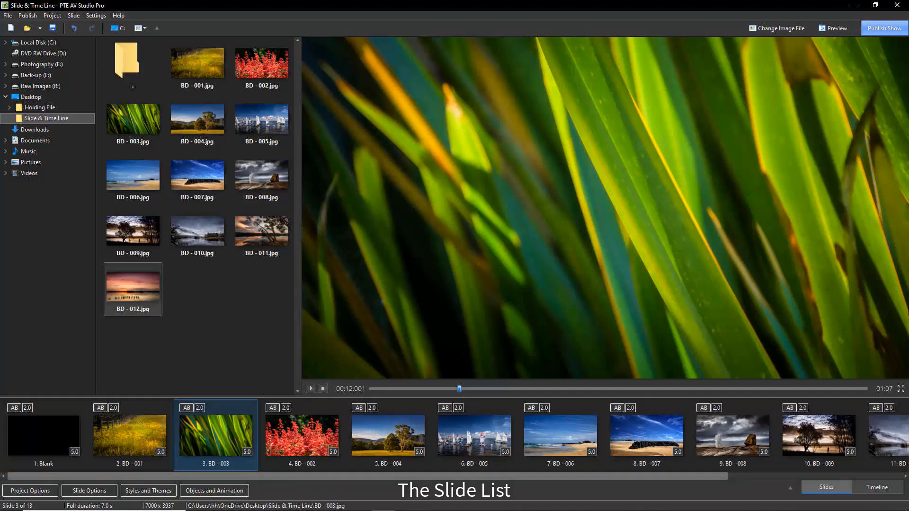
- Switch the finished show's slide list to the timeline view
key(Tab)
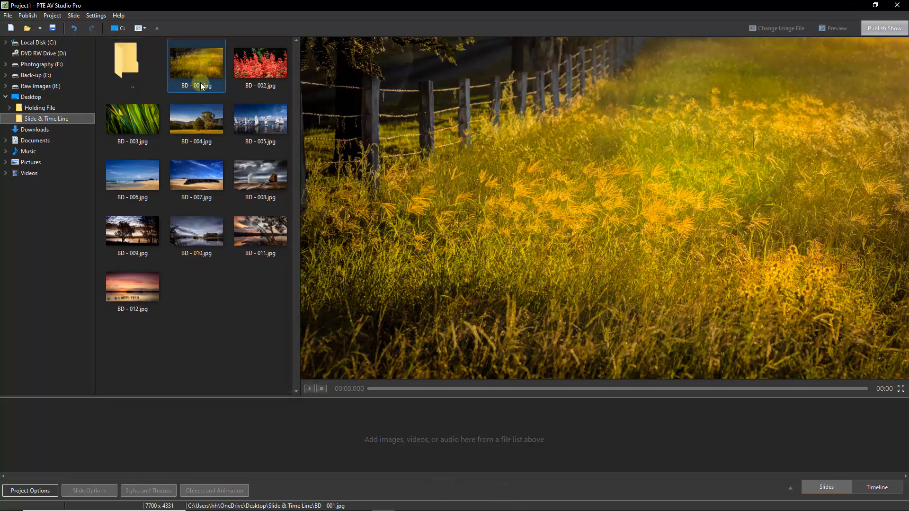
drag(203, 55, 72, 377)
drag(43, 439, 43, 436)
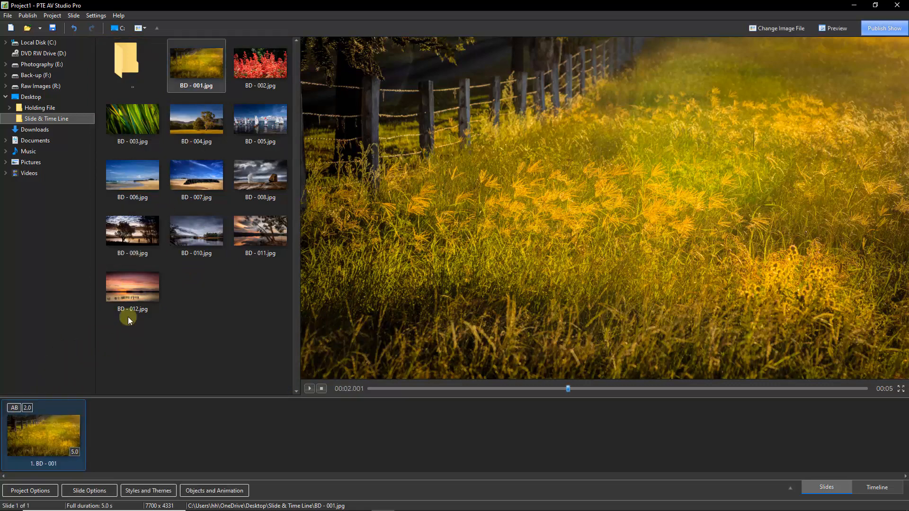
drag(197, 174, 111, 440)
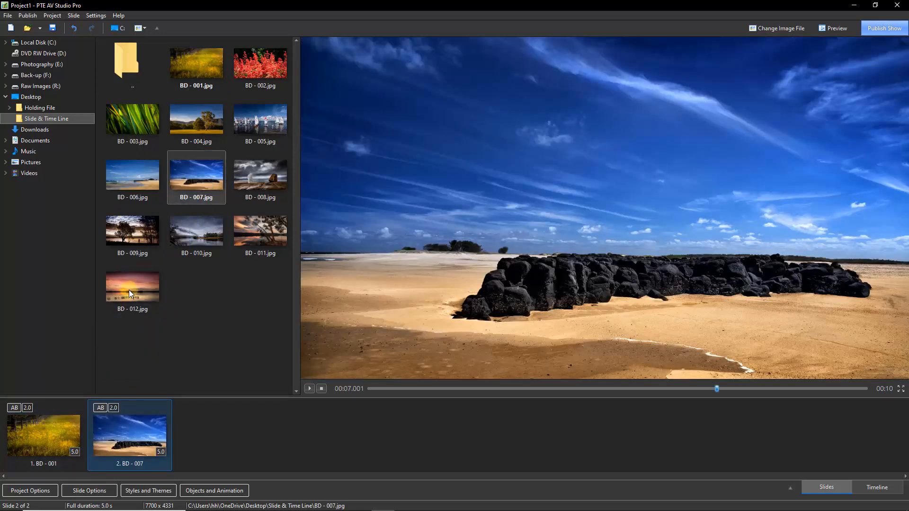
drag(131, 289, 206, 433)
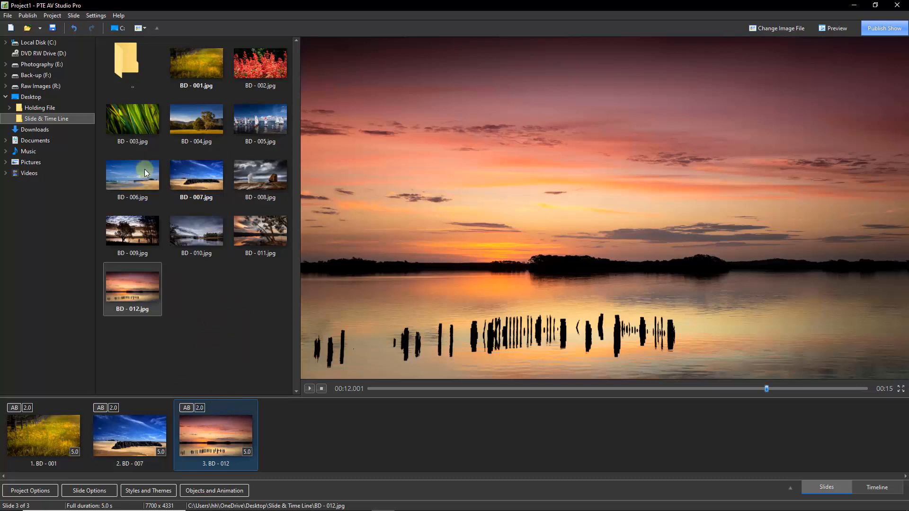
click(131, 124)
shift+click(257, 118)
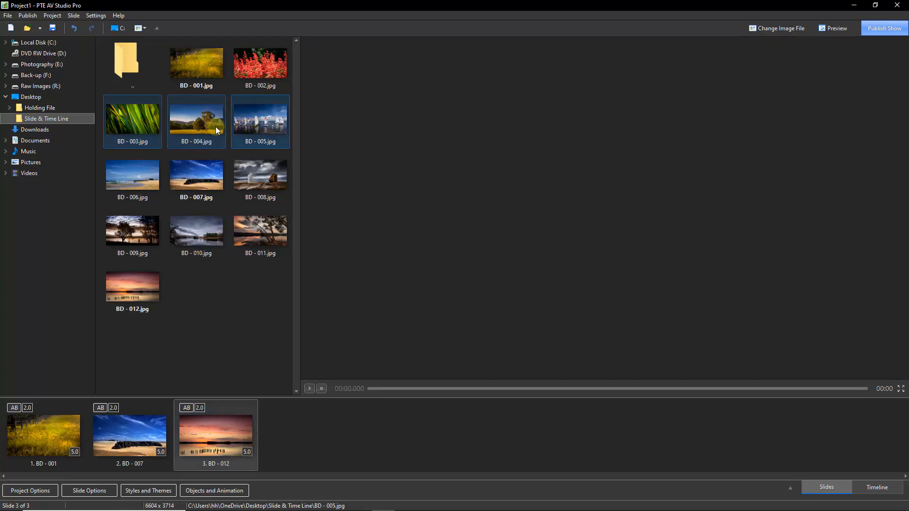
drag(188, 121, 297, 464)
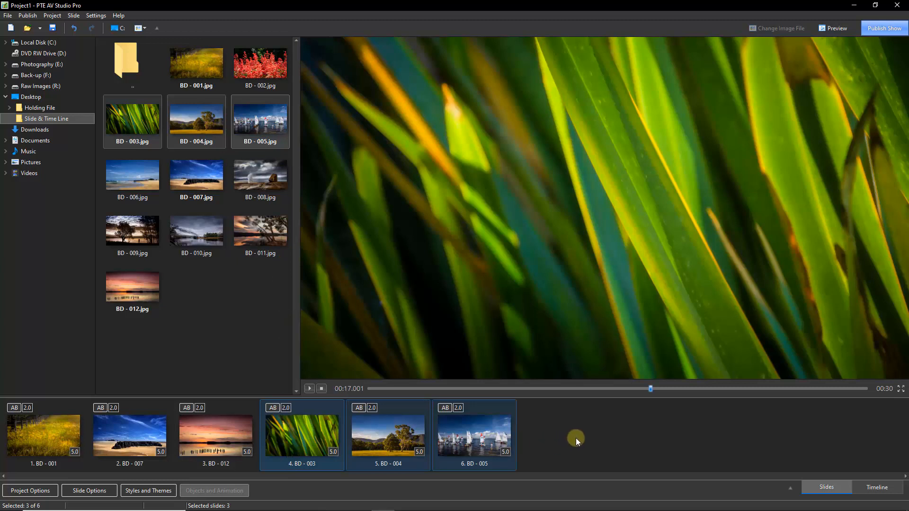
drag(576, 438, 169, 296)
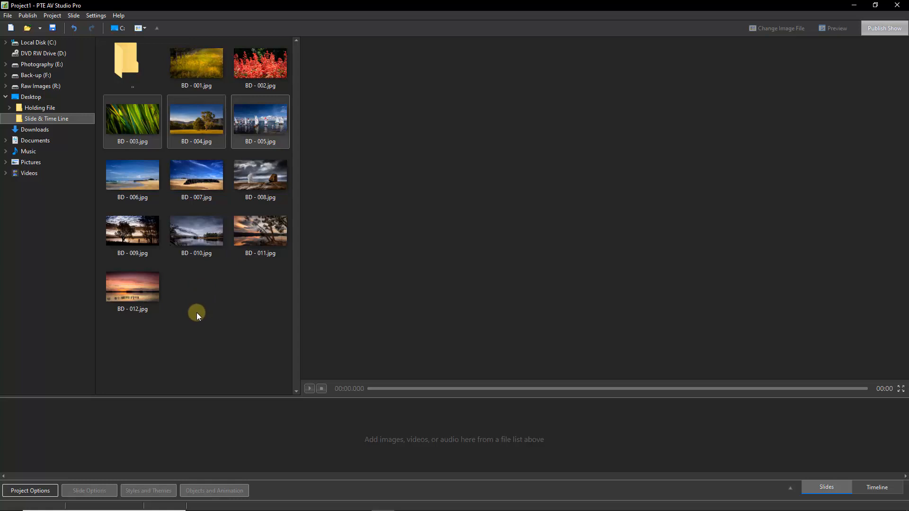
- Add all twelve BD images as slides and save the project as 'Slide & Time Line 2'
key(ctrl+a)
key(Return)
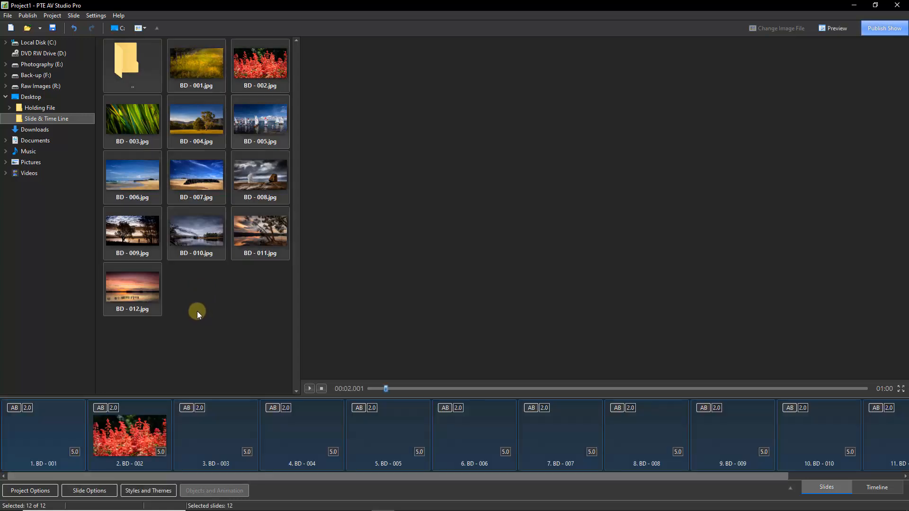
key(ctrl+s)
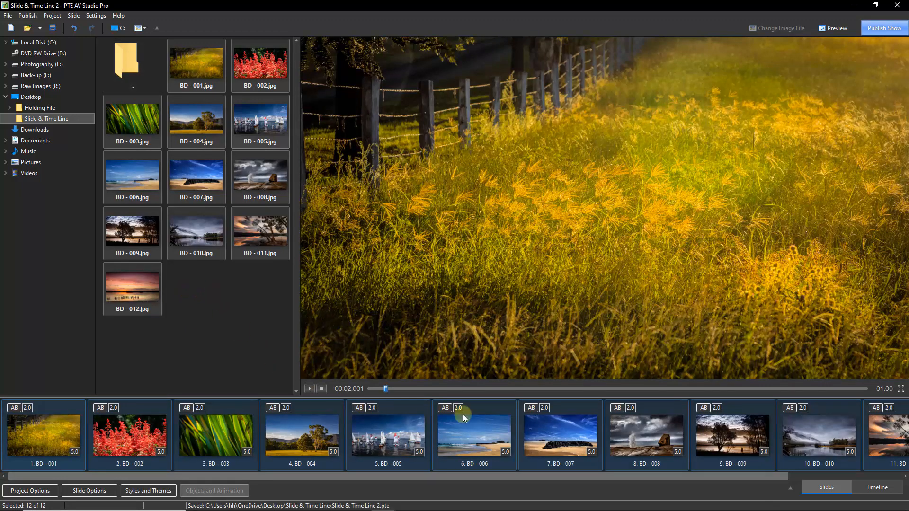
click(541, 431)
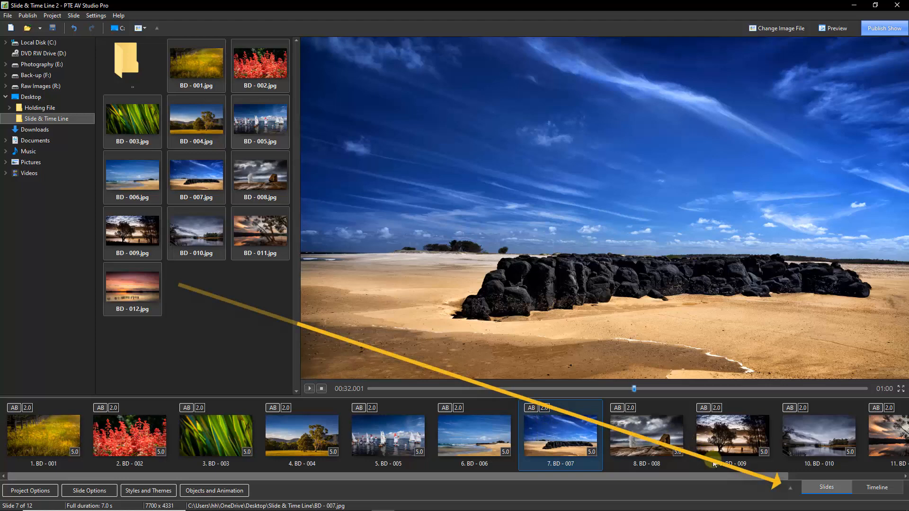
- In a full-window slide grid, move BD - 012 second, BD - 001 ninth and BD - 006 eleventh
click(790, 488)
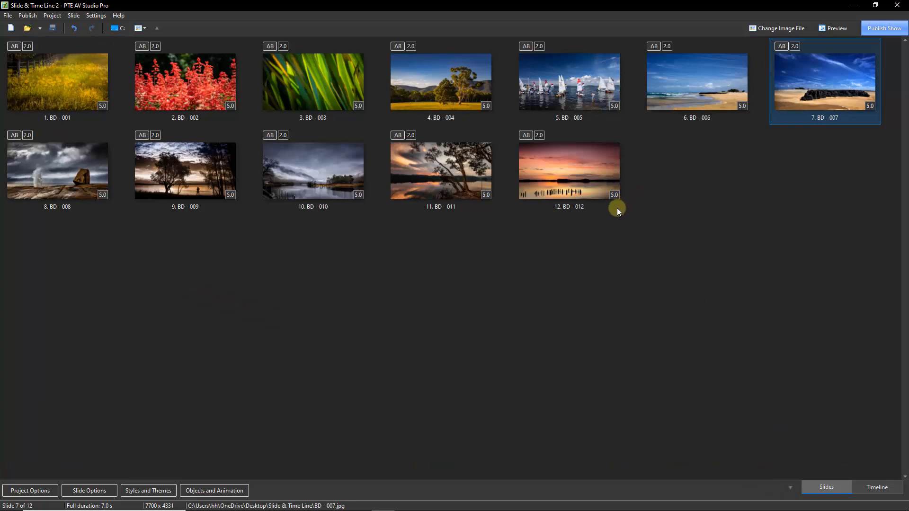
drag(570, 170, 265, 81)
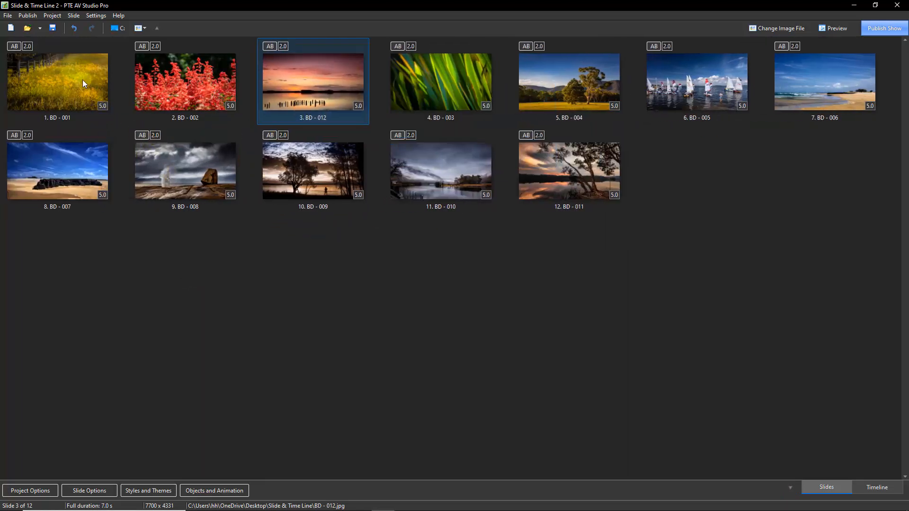
drag(82, 79, 504, 198)
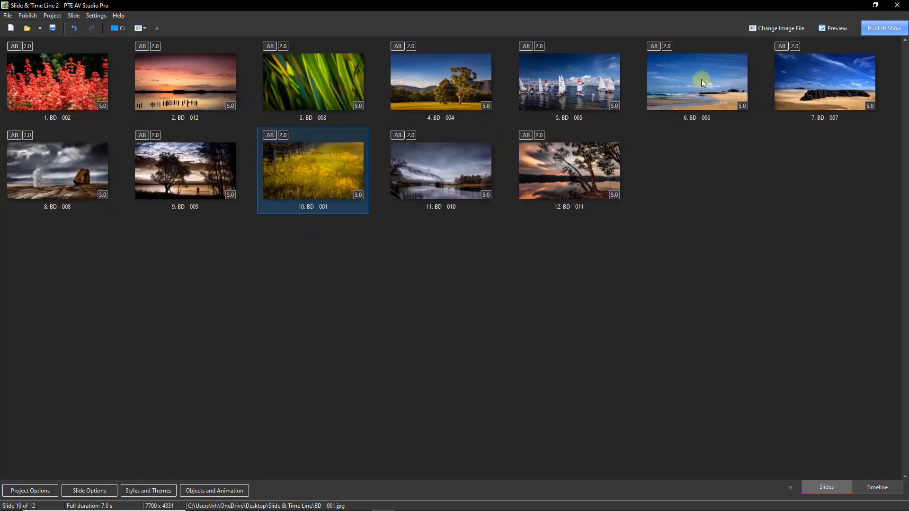
drag(701, 79, 501, 161)
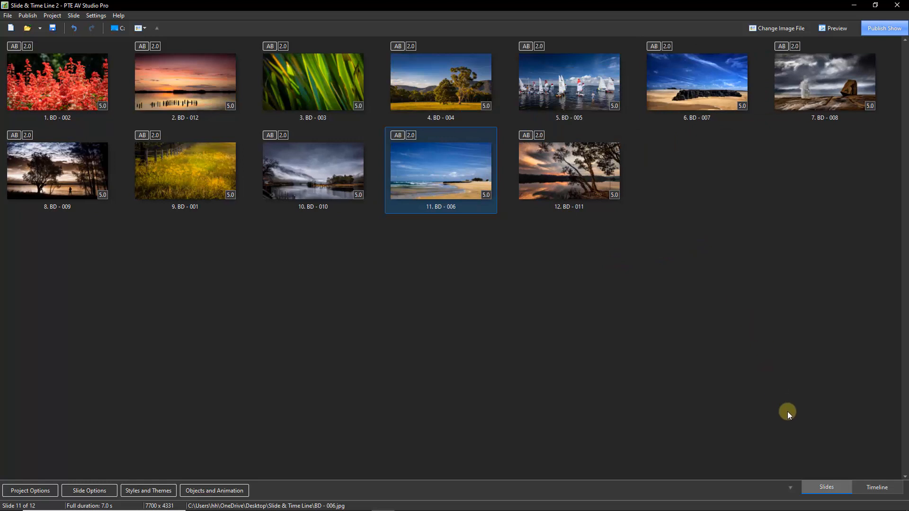
click(790, 488)
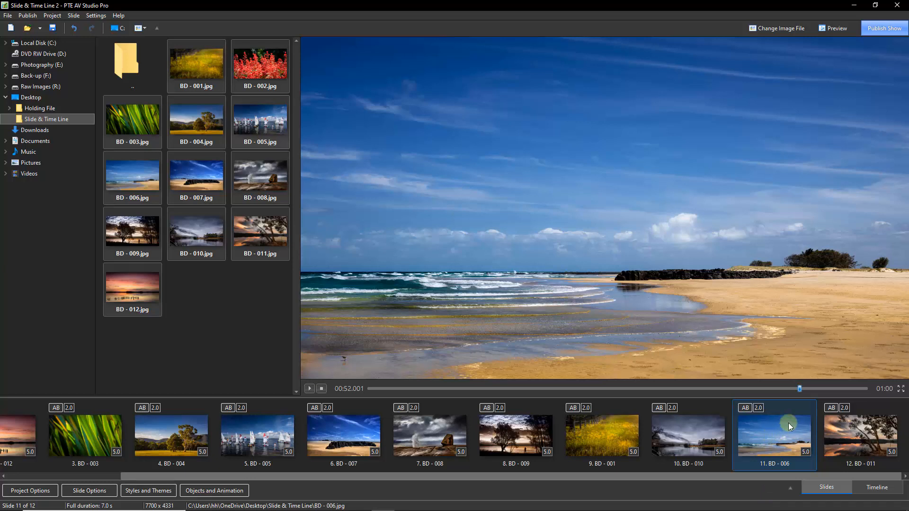
- Move BD - 006 back so it sits before BD - 007 as slide 6
drag(765, 428, 390, 433)
drag(447, 433, 339, 452)
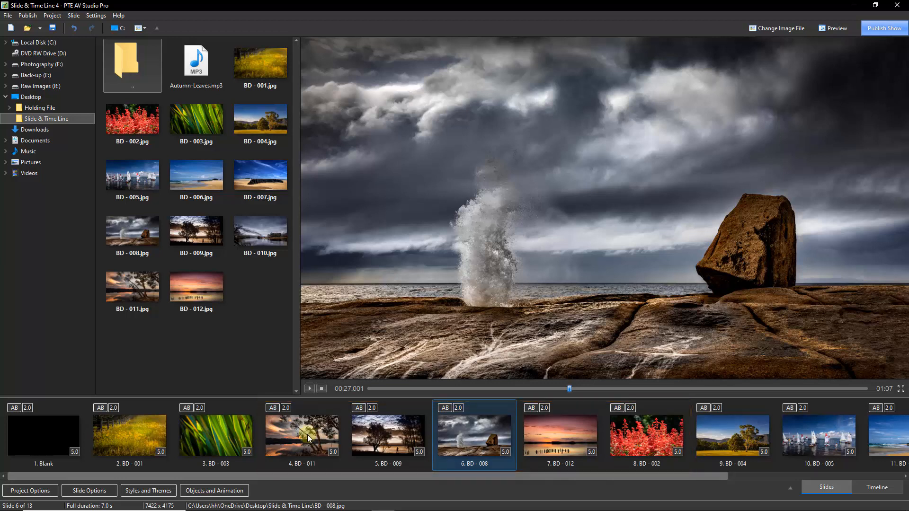
- Set the duration of slides 4–7 (BD - 011, 009, 008, 012) to 10 seconds each
click(307, 430)
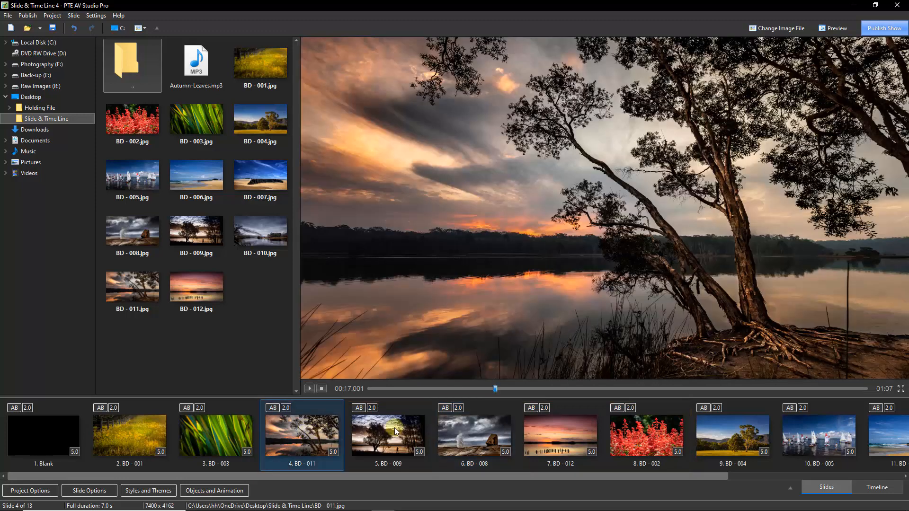
shift+click(390, 431)
shift+click(515, 436)
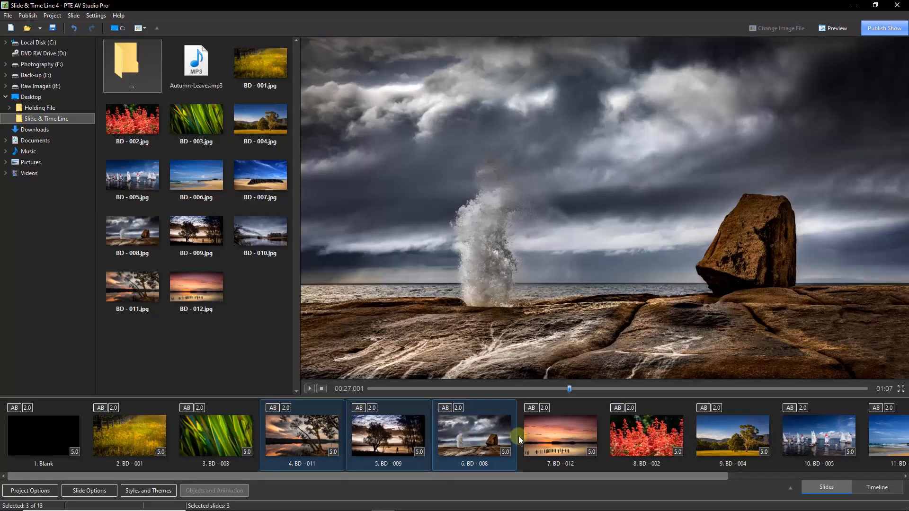
shift+click(552, 436)
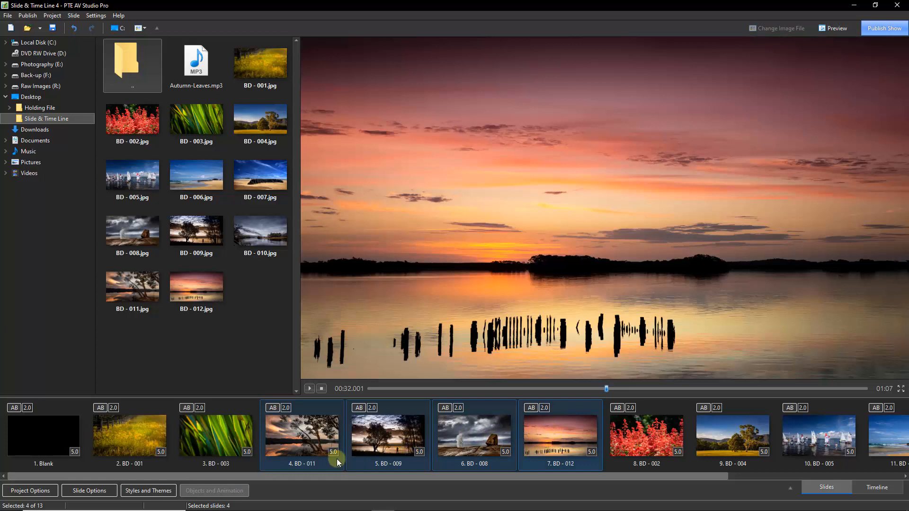
click(506, 451)
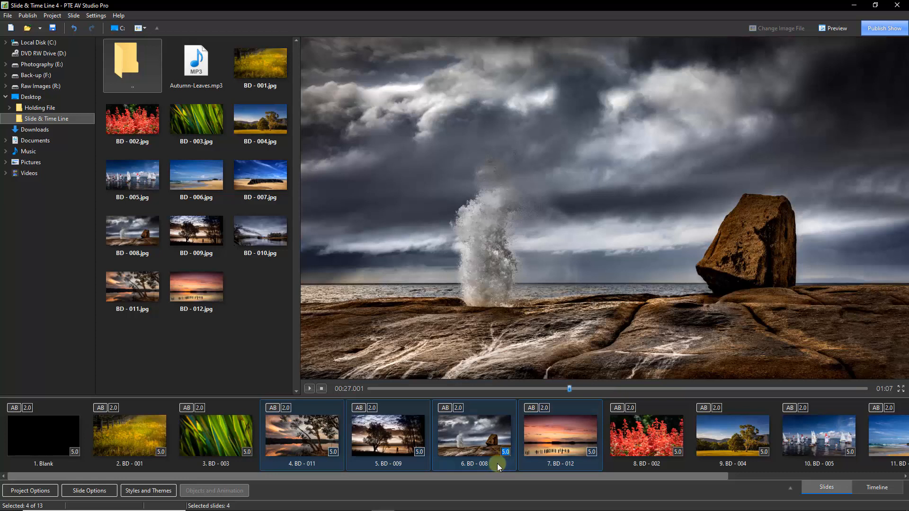
text(10)
key(Return)
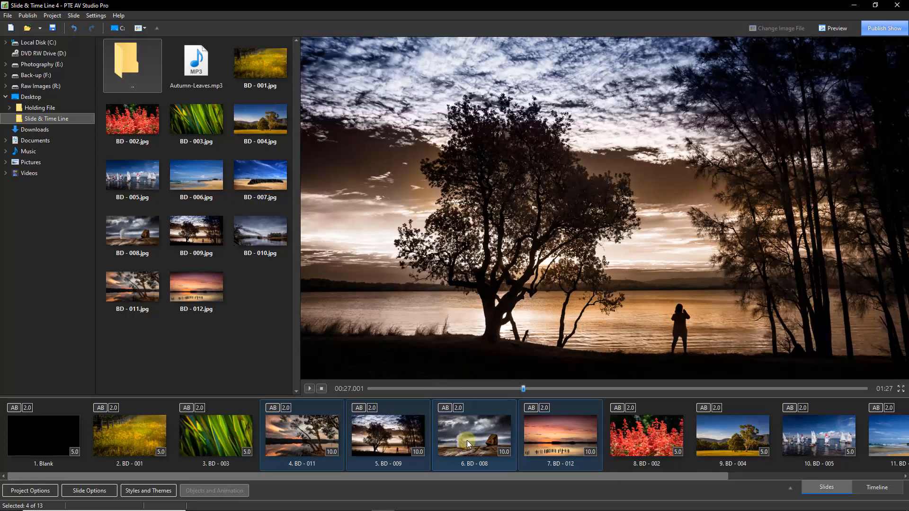
- Apply the Curling of page transition to the selected slides 4–7
click(271, 410)
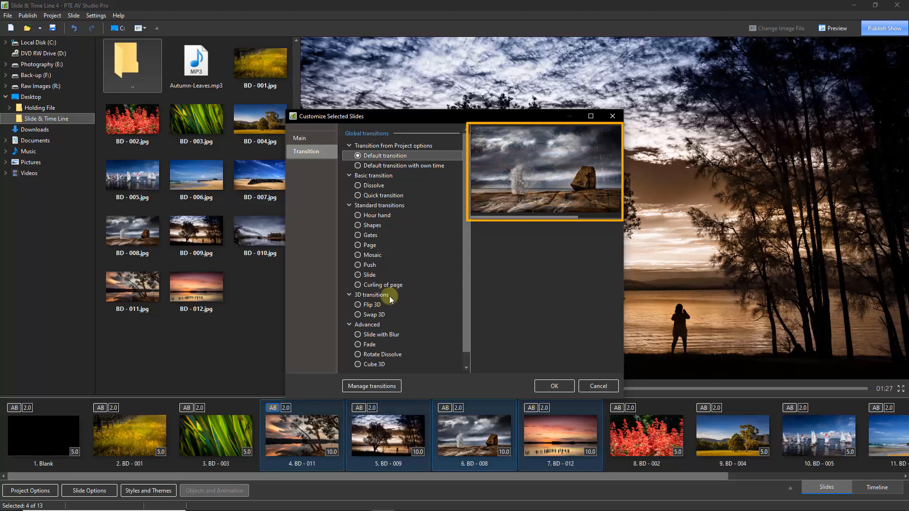
click(405, 286)
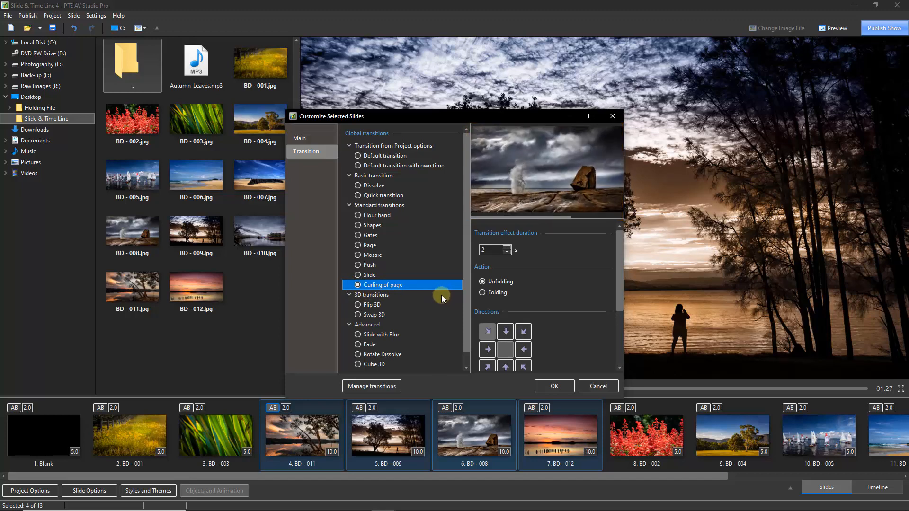
click(556, 385)
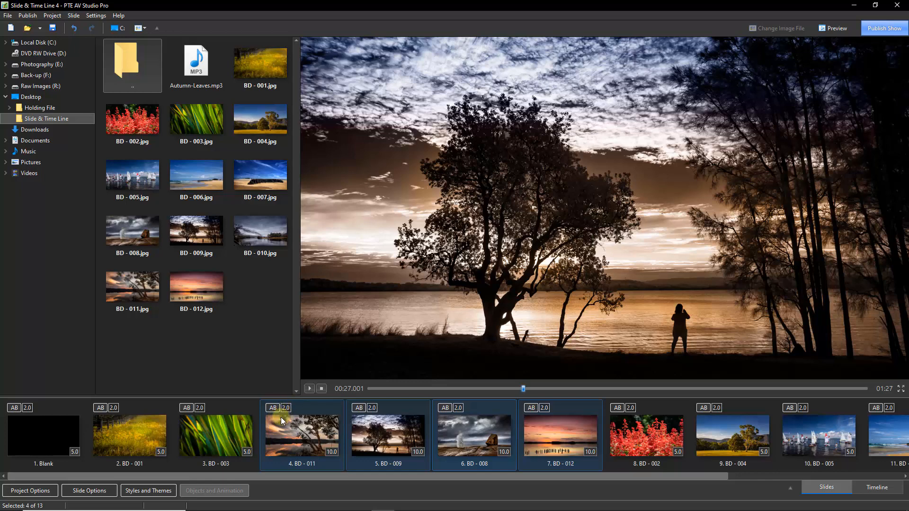
- Change the transition duration of slides 4–7 from 2.0 to 5 seconds
click(286, 407)
double_click(287, 407)
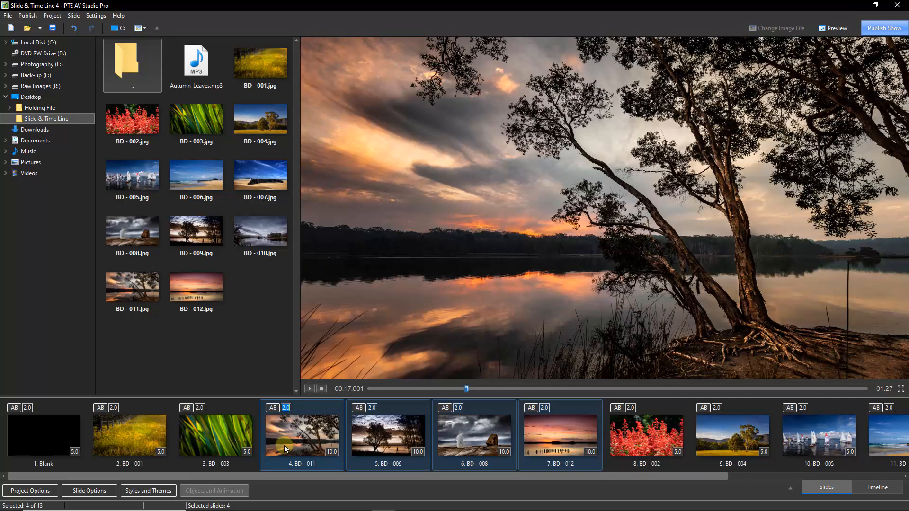
text(5)
click(305, 438)
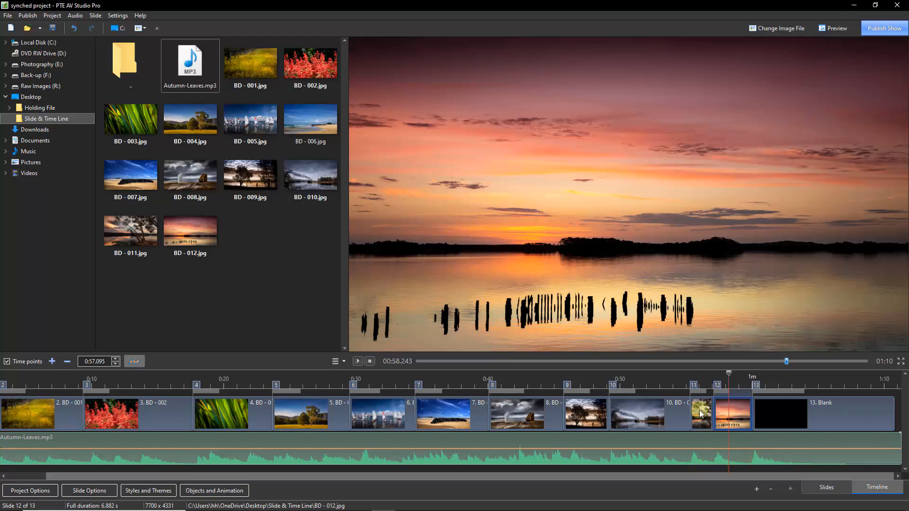
- Play the synched show from 0:52 in slide 10, stop it, and switch to Slides view
click(651, 376)
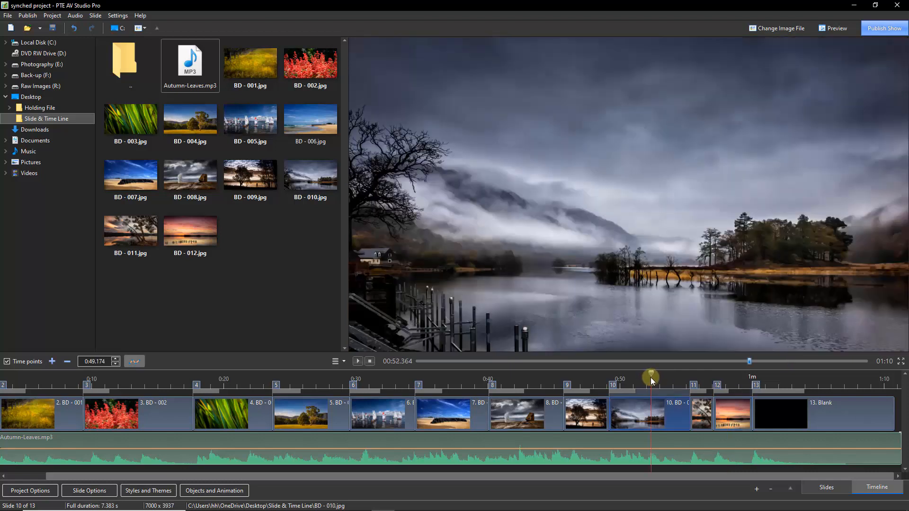
click(356, 361)
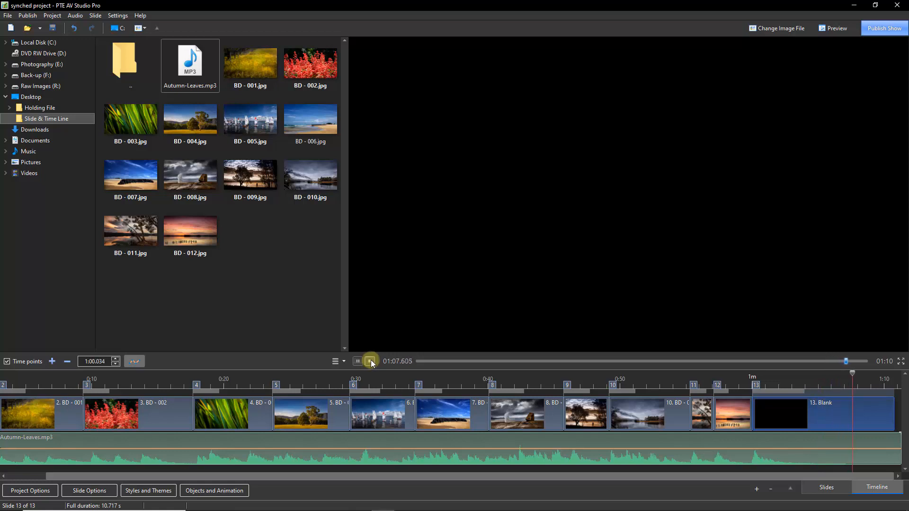
click(370, 361)
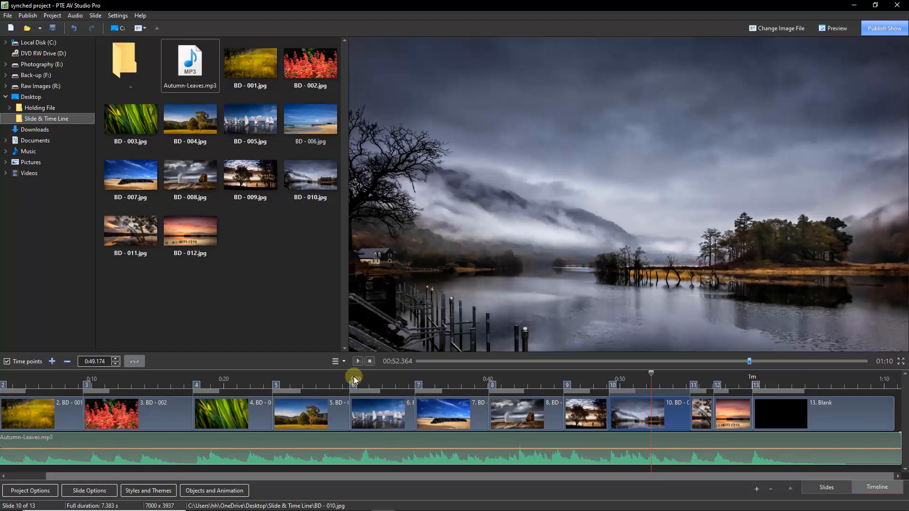
key(F6)
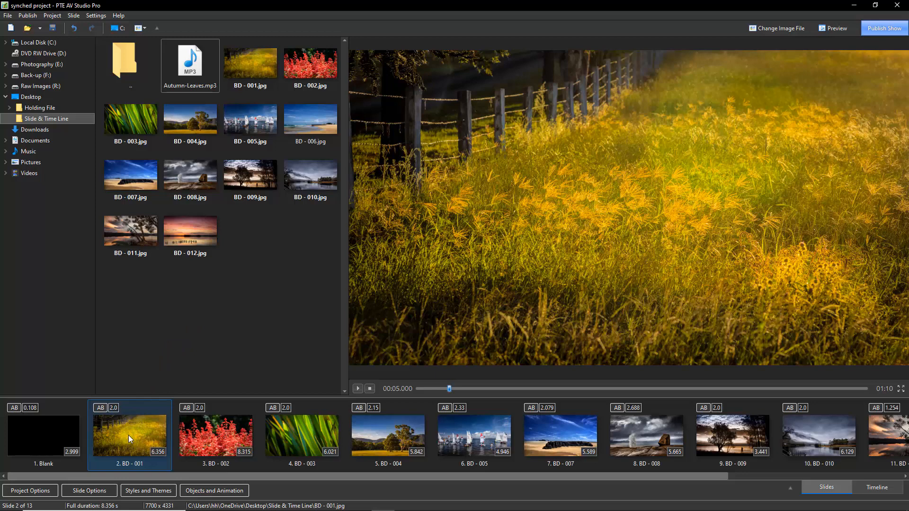
- Delete the BD - 001 slide and return to the timeline view
drag(128, 439, 140, 287)
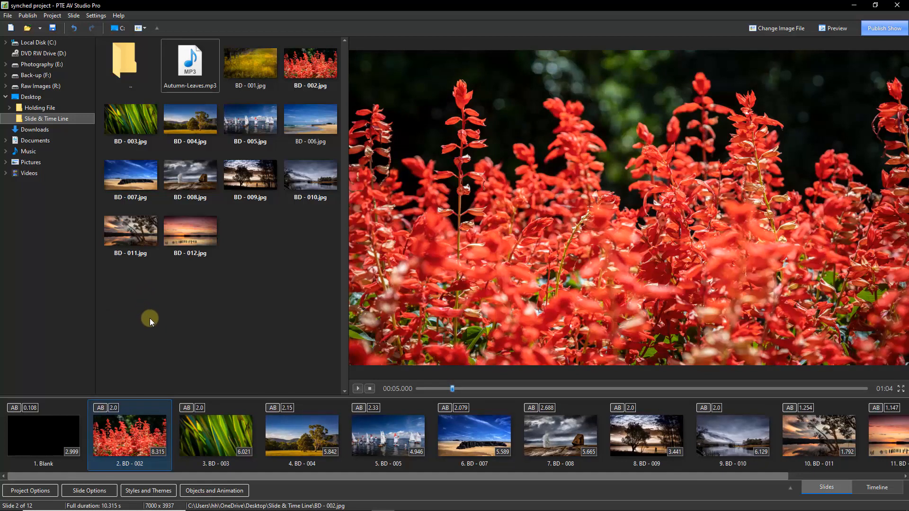
key(Tab)
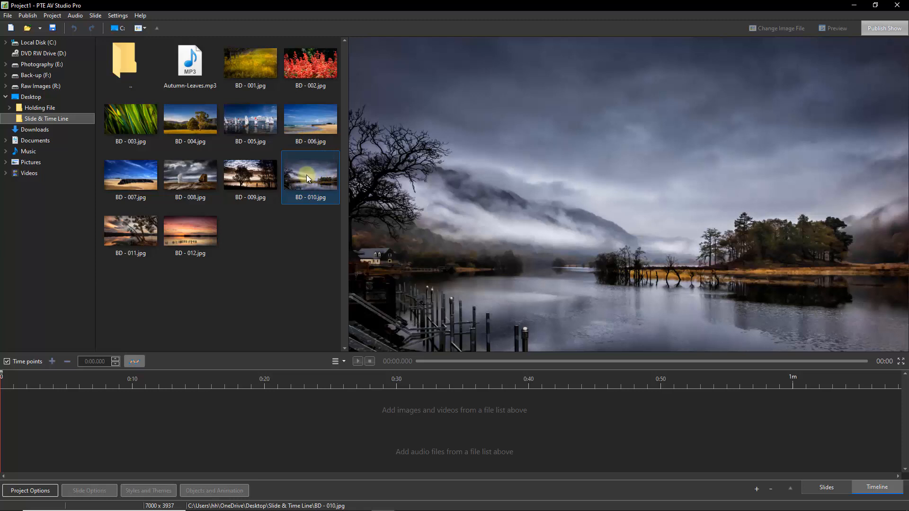
- Append photos BD - 001 through BD - 012 to the timeline as slides 1–12
double_click(248, 65)
double_click(310, 67)
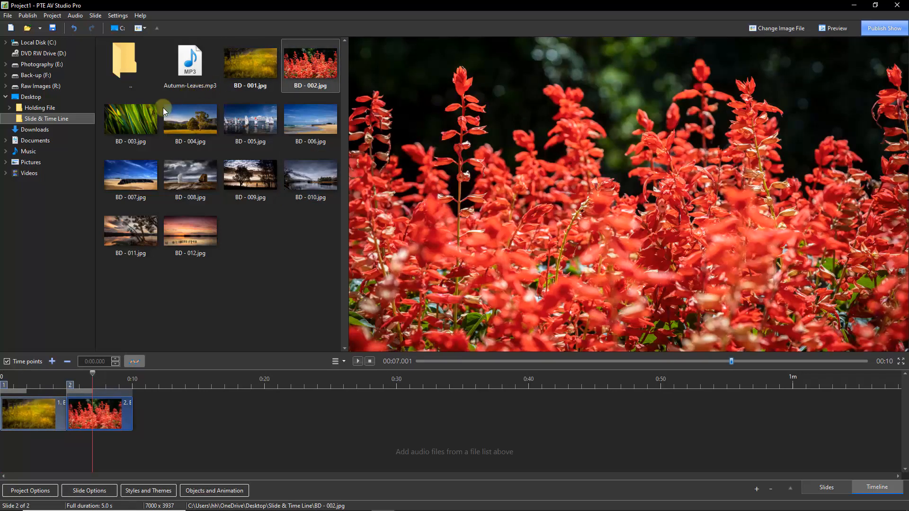
double_click(150, 116)
double_click(184, 117)
double_click(271, 120)
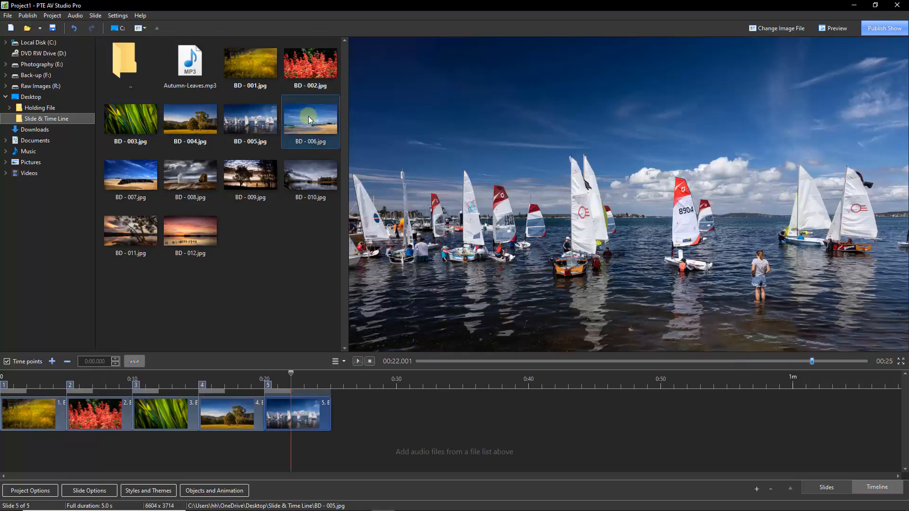
double_click(309, 117)
double_click(151, 167)
double_click(189, 177)
double_click(239, 176)
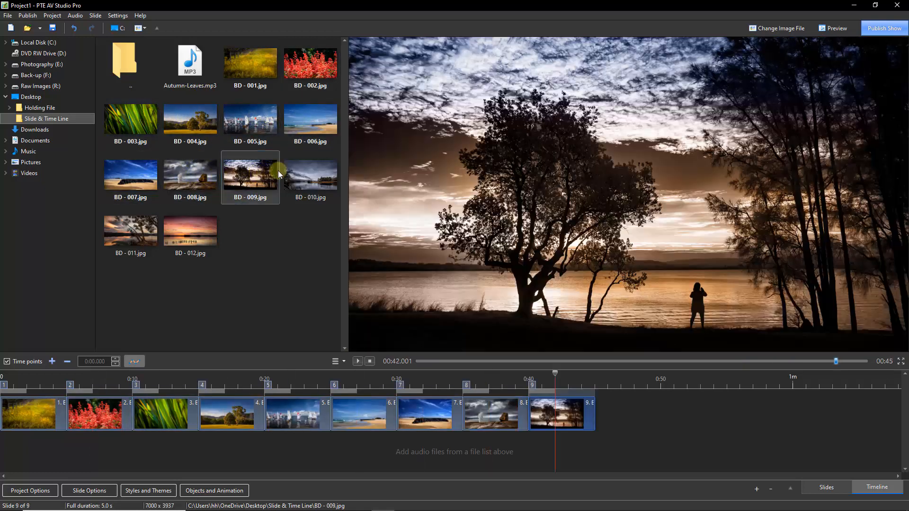
double_click(290, 178)
double_click(143, 228)
double_click(195, 231)
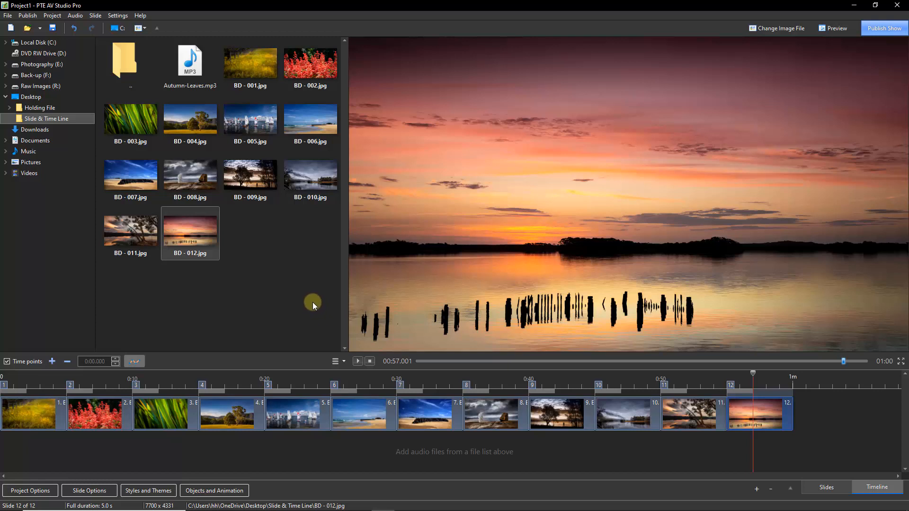
key(Tab)
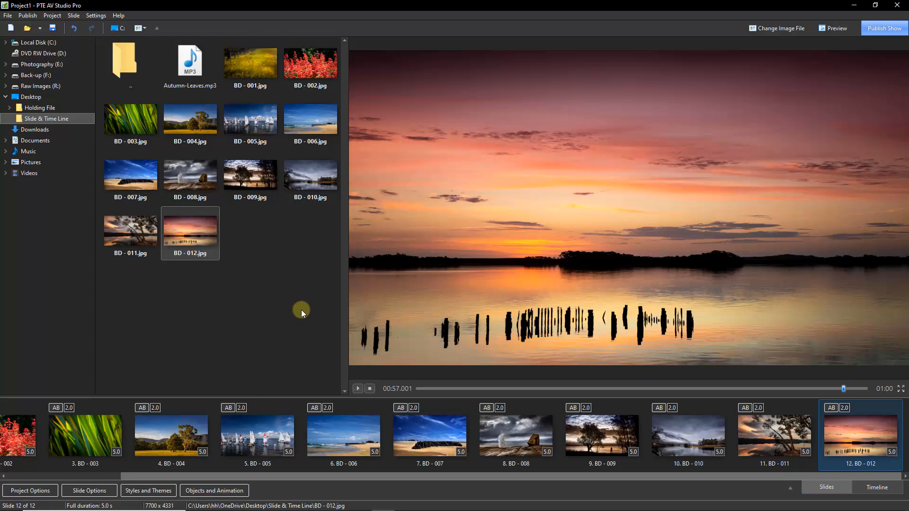
key(Tab)
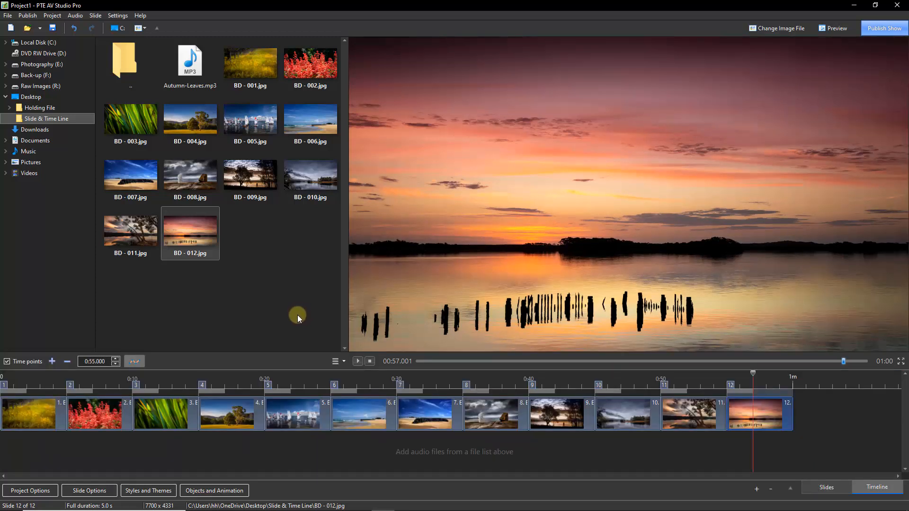
- Place Autumn-Leaves.mp3 on the audio track and shift it to start at 0:00
click(188, 64)
drag(189, 65, 43, 448)
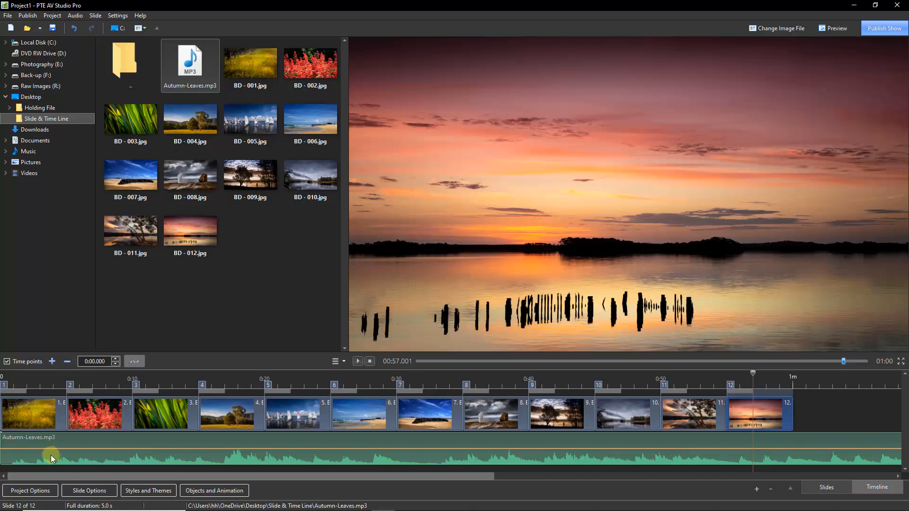
key(Delete)
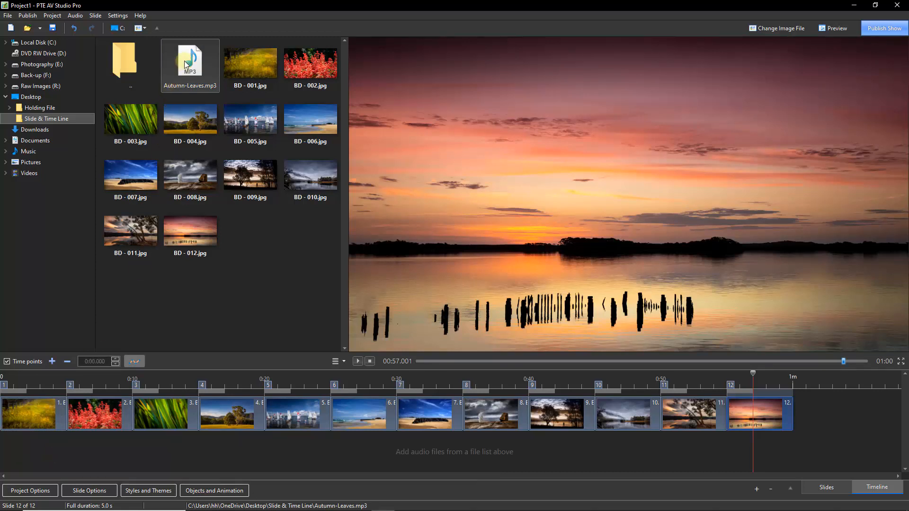
drag(189, 63, 397, 459)
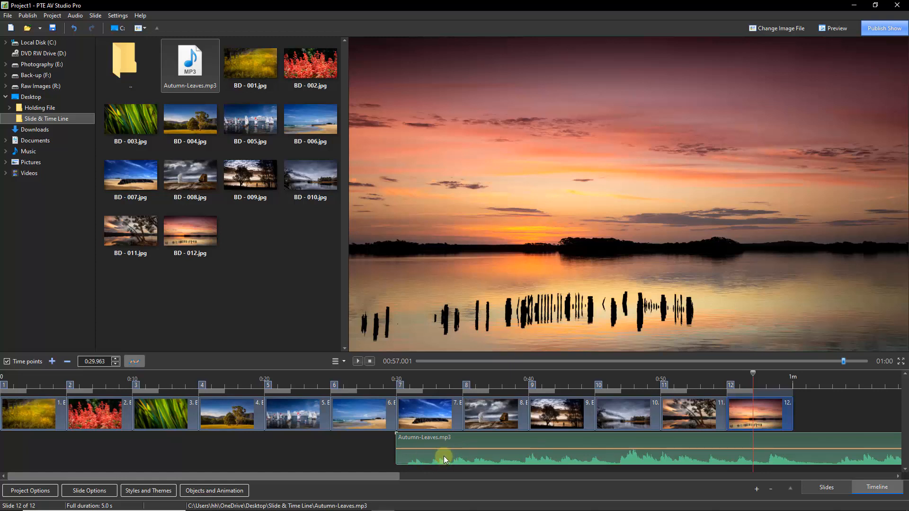
drag(479, 457, 57, 454)
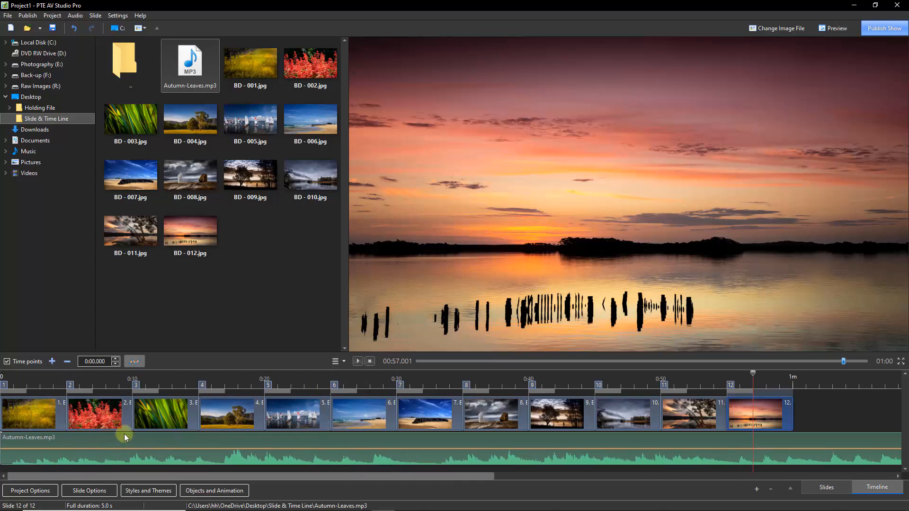
click(222, 415)
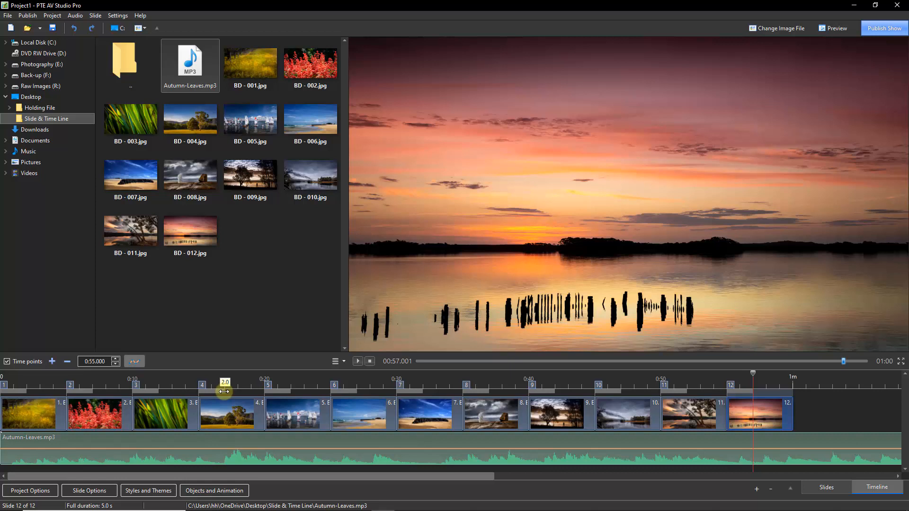
- Lengthen slide 4's transition, fine-tuning its duration down to roughly 3.7 seconds
drag(224, 391, 282, 391)
drag(262, 392, 249, 393)
mouse_move(250, 392)
mouse_down()
mouse_move(264, 393)
mouse_move(251, 394)
mouse_up()
drag(288, 394, 314, 394)
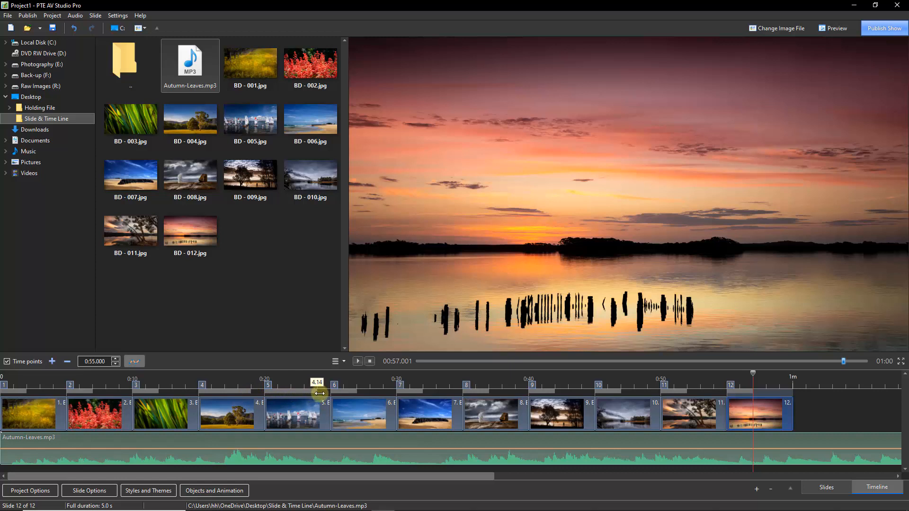
- Select slides 4, 5 and 6 together as a group on the timeline
click(238, 418)
ctrl+click(294, 414)
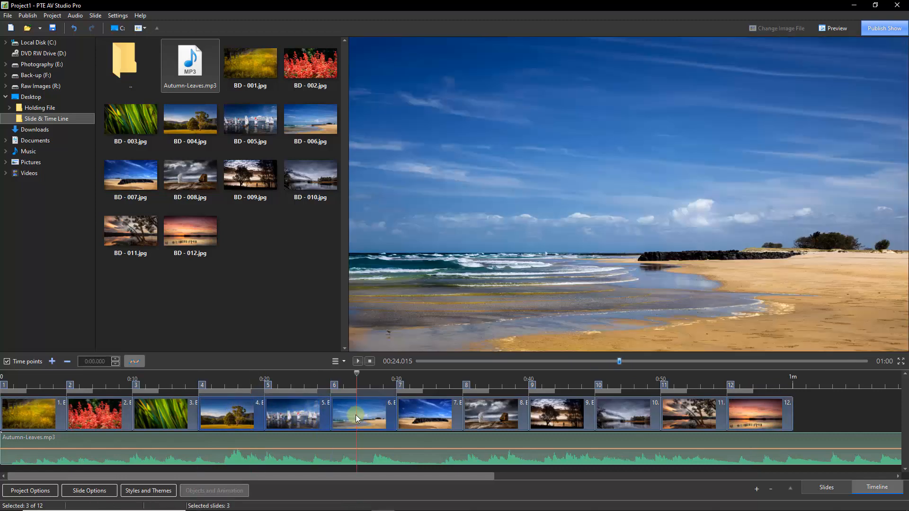
ctrl+click(356, 415)
click(112, 452)
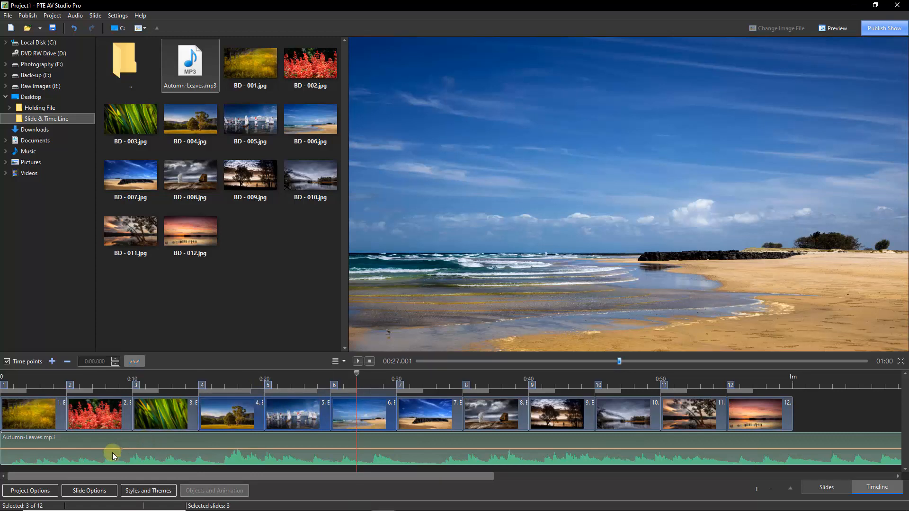
click(92, 491)
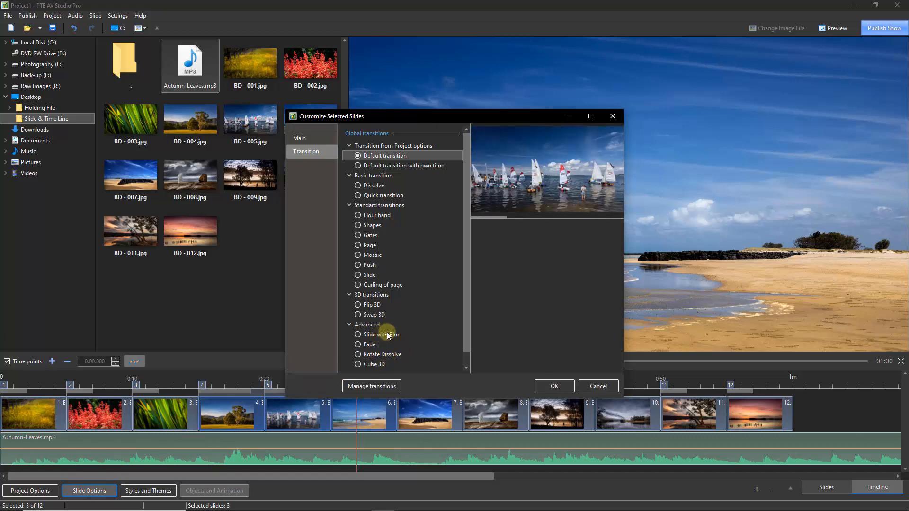
click(357, 284)
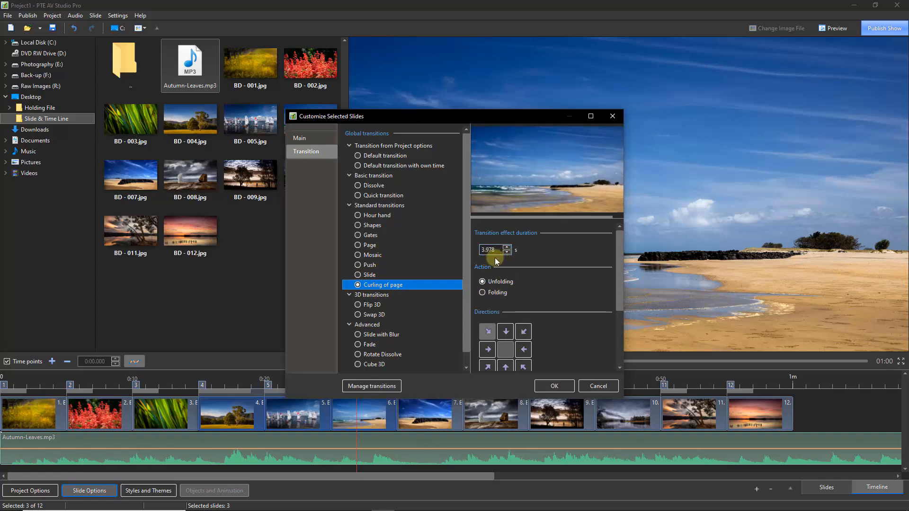
click(596, 387)
click(358, 412)
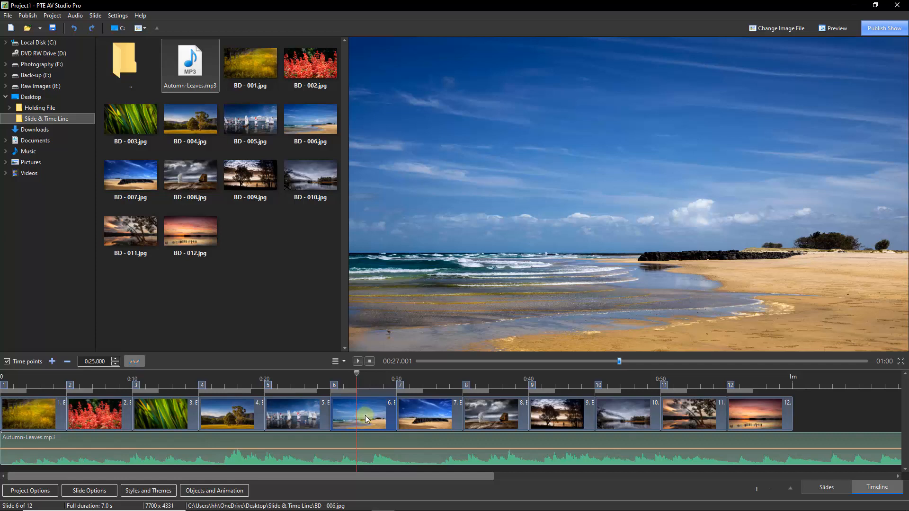
- Delete slide 4, the BD - 004 tree landscape, from the timeline
click(224, 418)
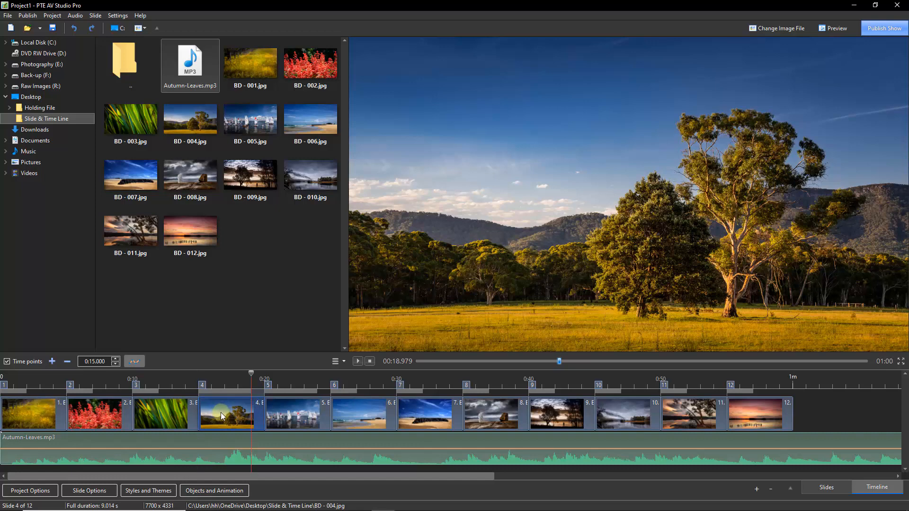
key(Delete)
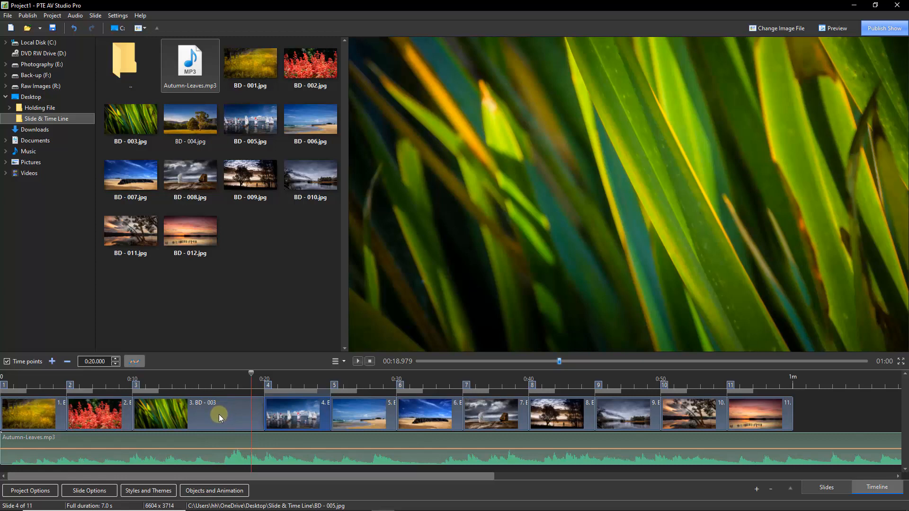
- Place BD - 004.jpg back on the timeline right after slide 3
click(190, 118)
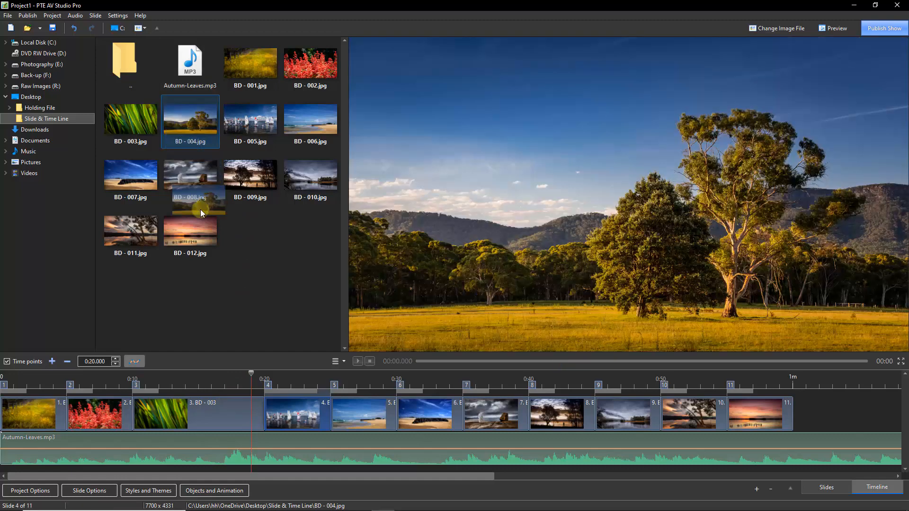
mouse_move(207, 408)
mouse_down()
mouse_move(186, 407)
mouse_move(226, 408)
mouse_move(217, 413)
mouse_up()
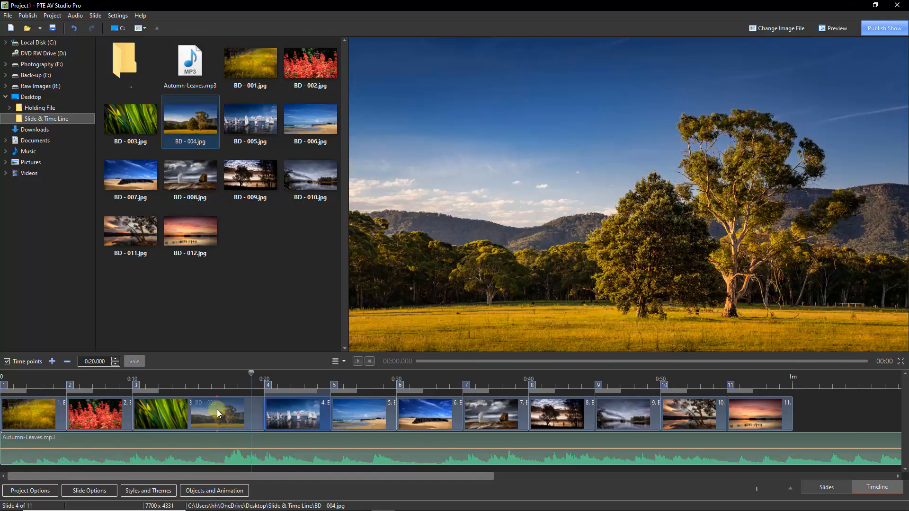
drag(217, 409, 224, 410)
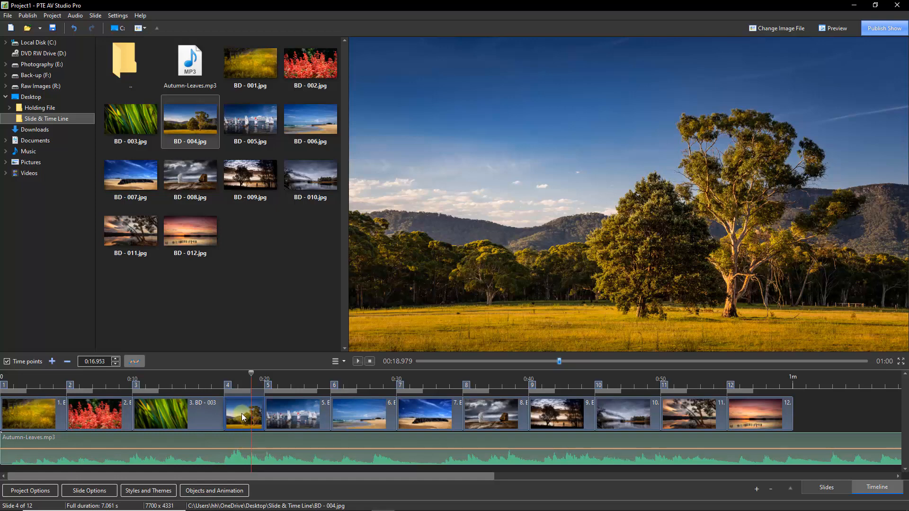
- Move the start times of slides 4, 5 and 6 later, pushing slide 6 to about 0:43
mouse_move(244, 417)
mouse_down()
mouse_move(383, 416)
mouse_move(250, 421)
mouse_move(159, 438)
mouse_up()
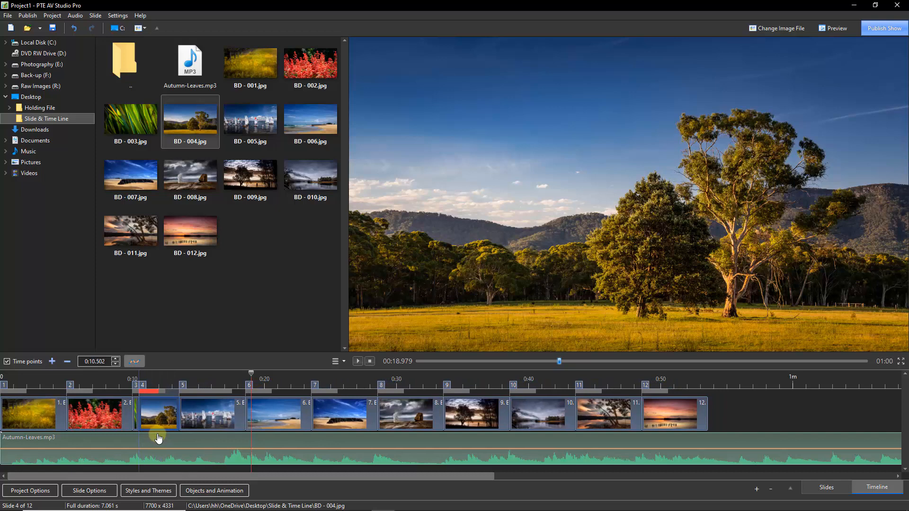
drag(158, 437, 379, 421)
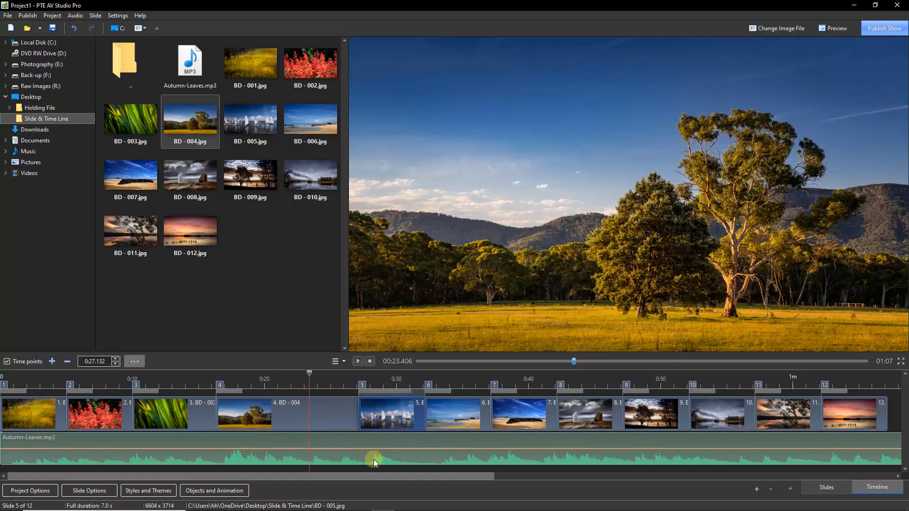
drag(362, 387, 375, 388)
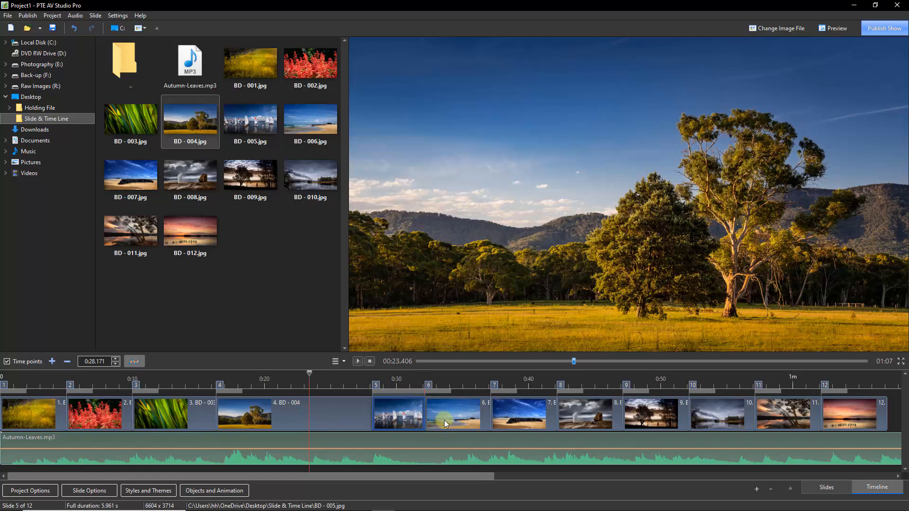
drag(441, 417, 595, 419)
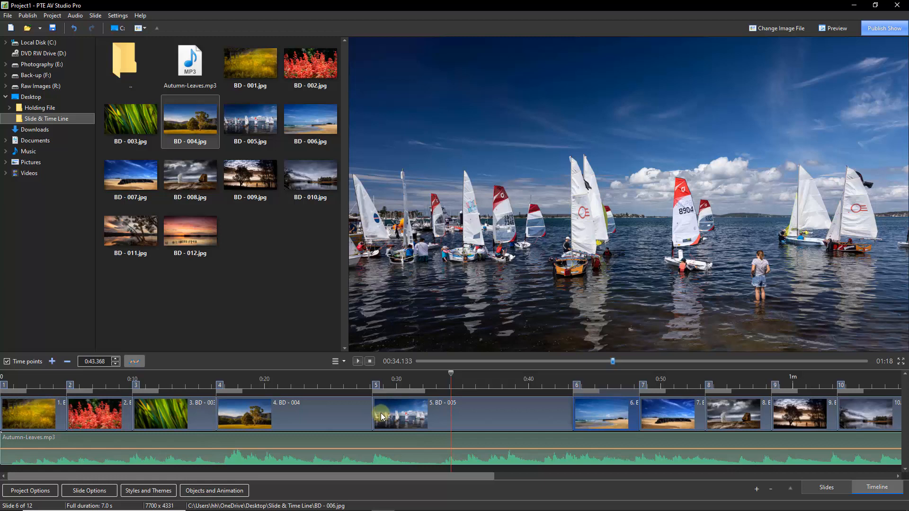
- Save the project, then push slide 10's start to about 1:43, lengthening slide 9
key(ctrl+s)
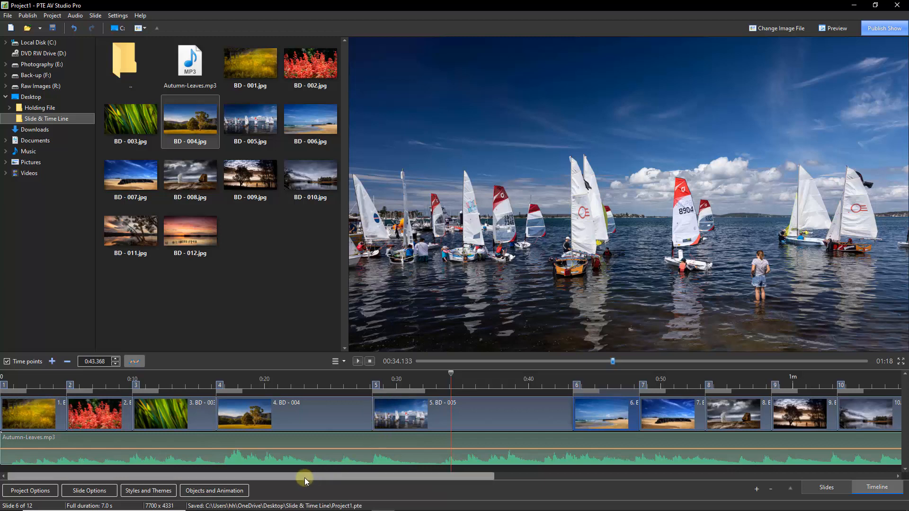
drag(305, 476, 712, 479)
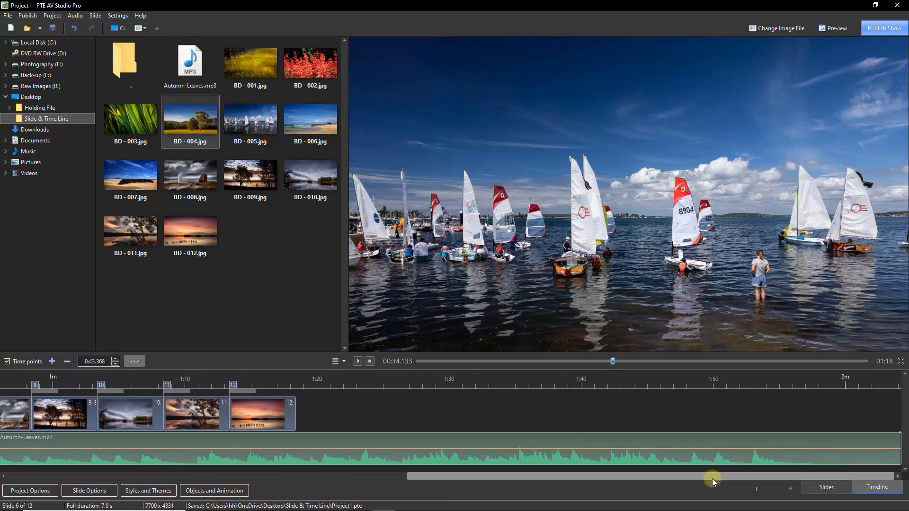
click(135, 417)
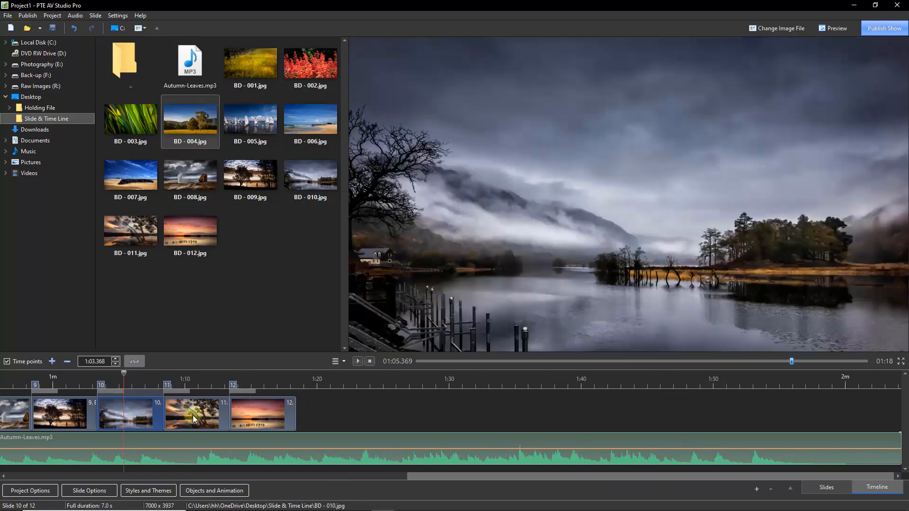
drag(142, 418, 670, 428)
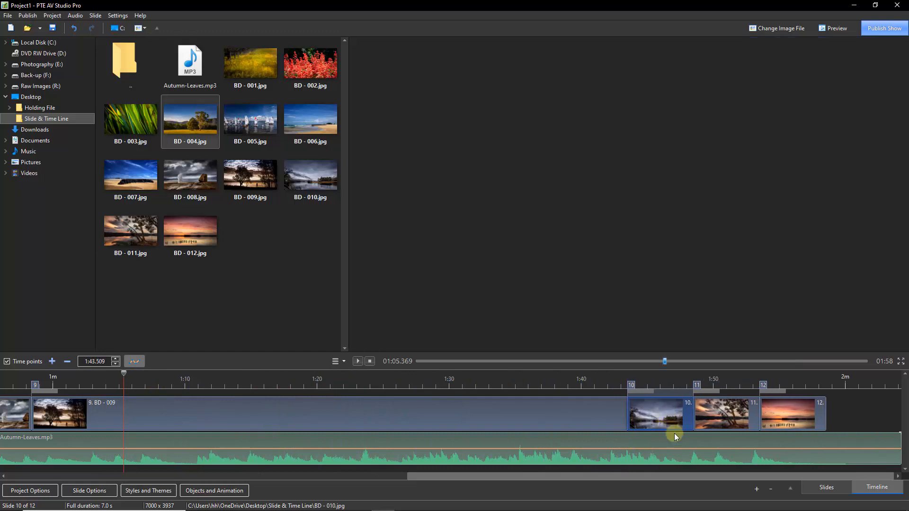
click(835, 378)
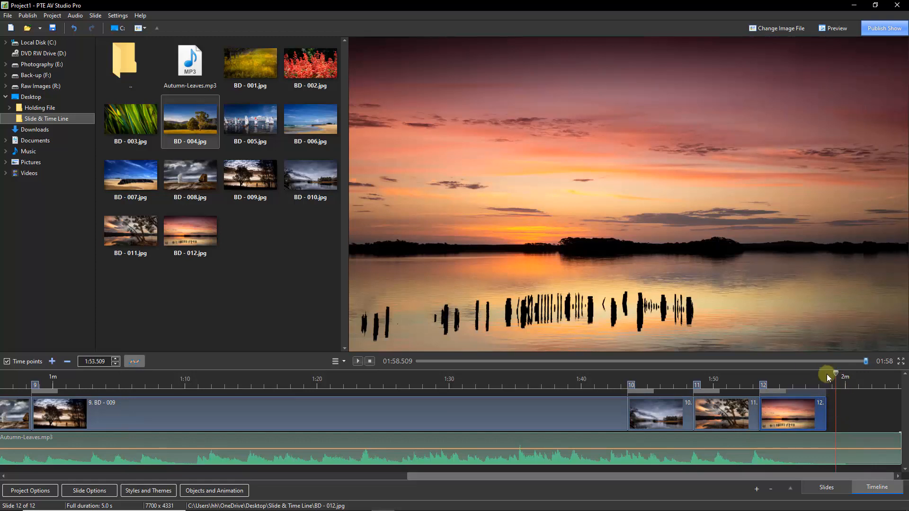
- Append a black blank slide 13 and move slide 10's start earlier to about 1:37
right_click(840, 410)
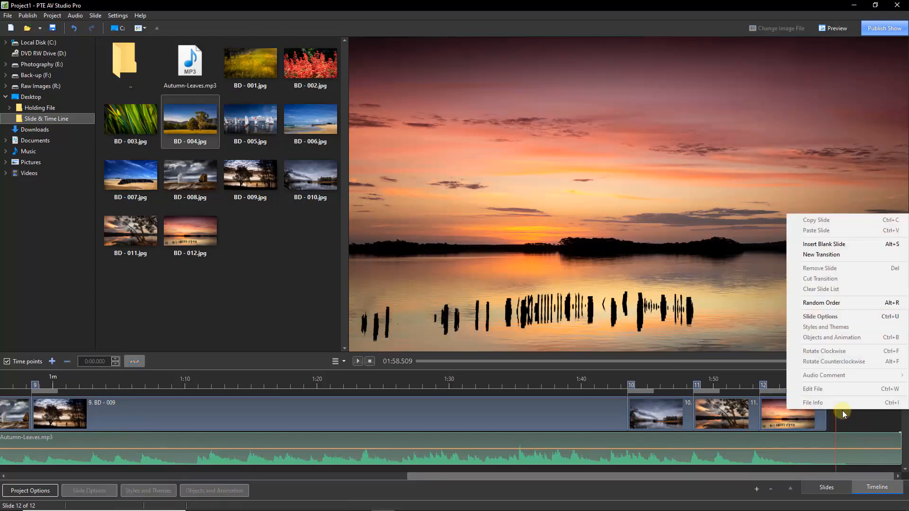
click(839, 245)
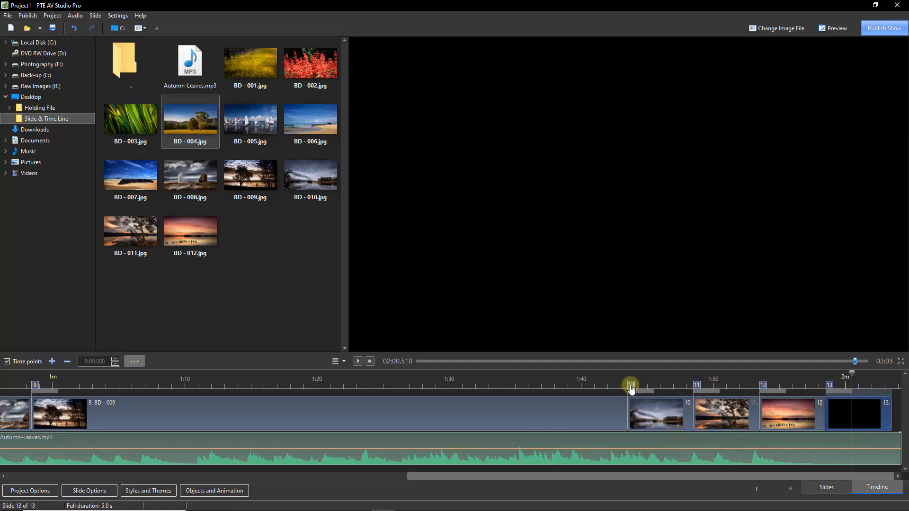
drag(632, 391, 542, 396)
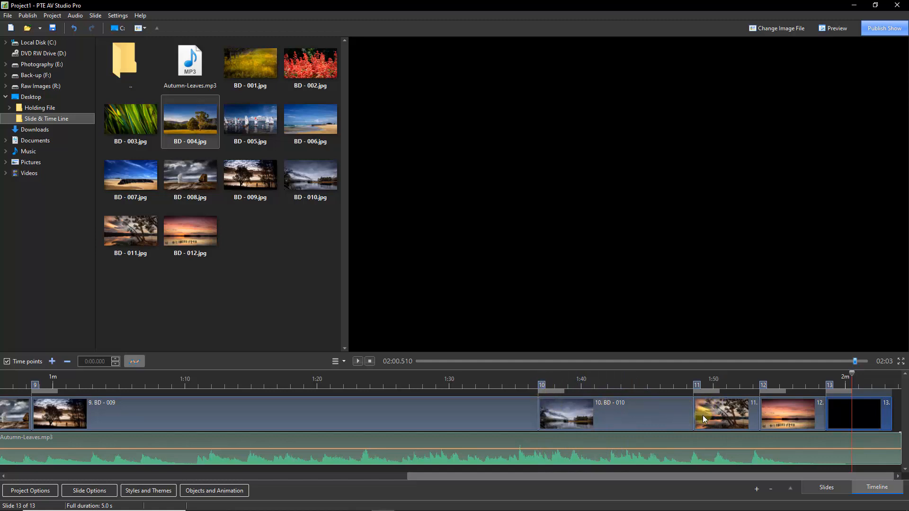
drag(700, 405, 698, 407)
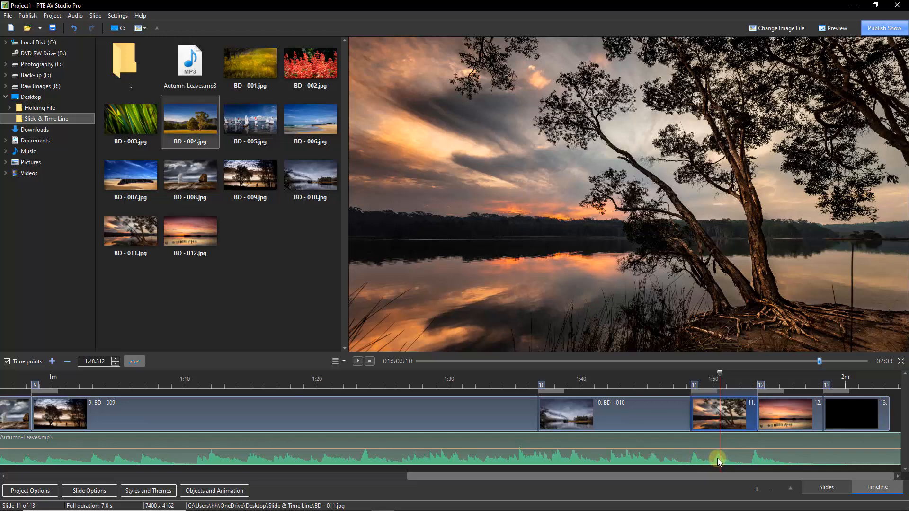
- Cut slide 11's transition to 1.39 s, start slides 12 and 13 earlier, and lengthen blank slide 13
mouse_move(717, 393)
drag(717, 392, 704, 395)
drag(762, 387, 726, 393)
click(742, 391)
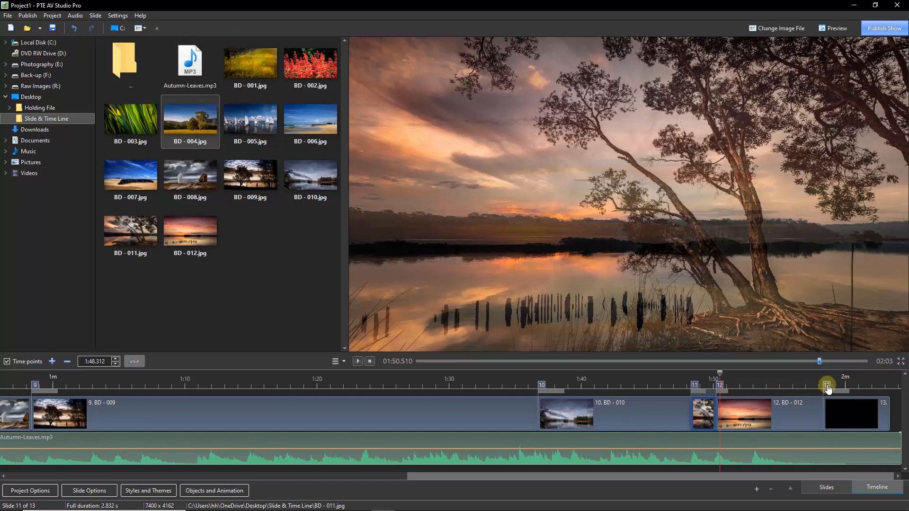
mouse_move(827, 388)
mouse_down()
mouse_move(751, 393)
mouse_move(760, 397)
mouse_up()
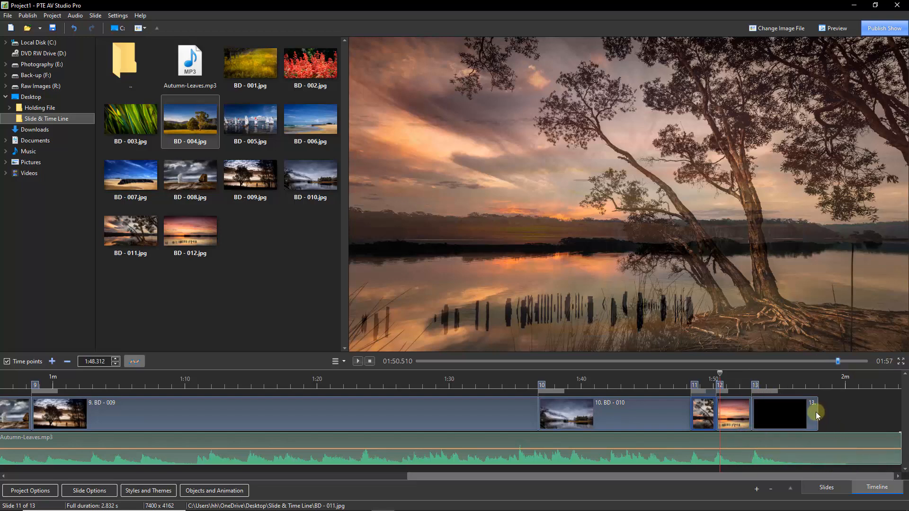
mouse_move(817, 413)
mouse_down()
mouse_move(884, 409)
mouse_move(875, 411)
mouse_up()
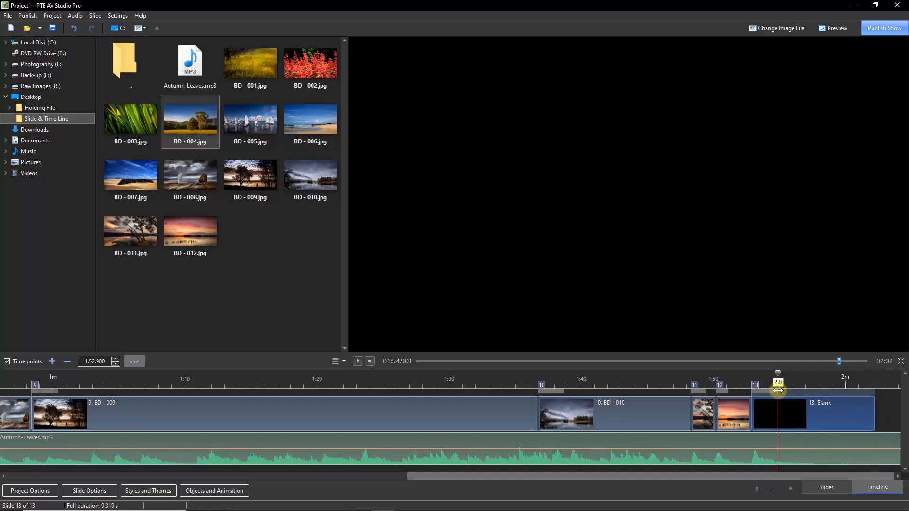
- Lengthen the fade into the blank slide, adjust slide 10's start, and play from 1:41 to check timing
drag(778, 391, 823, 392)
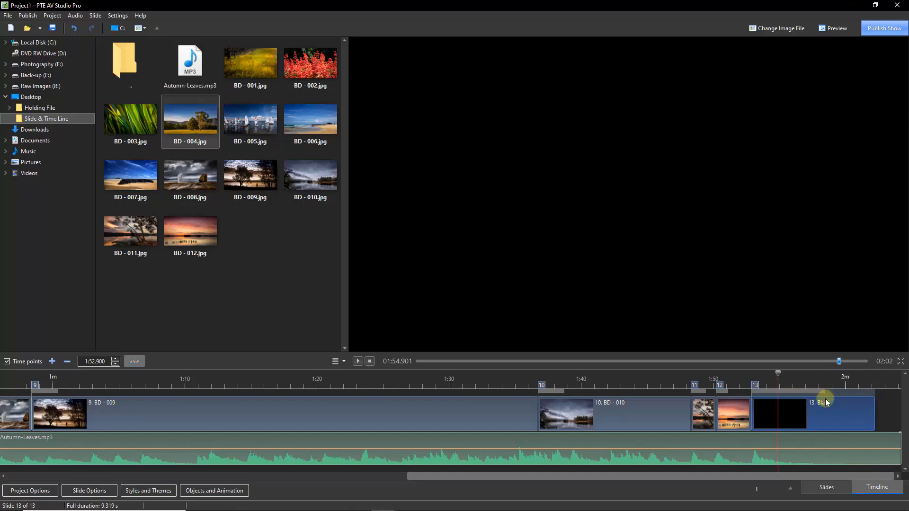
click(541, 385)
drag(541, 387, 615, 394)
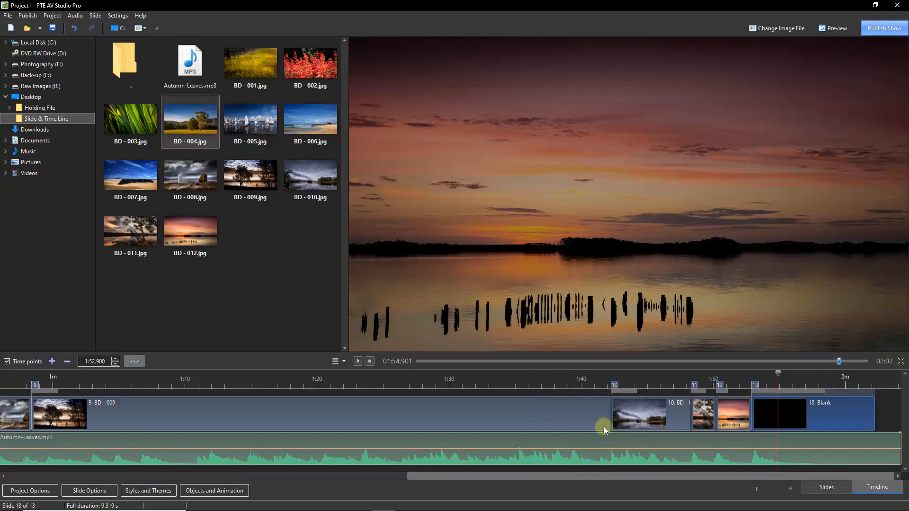
click(595, 377)
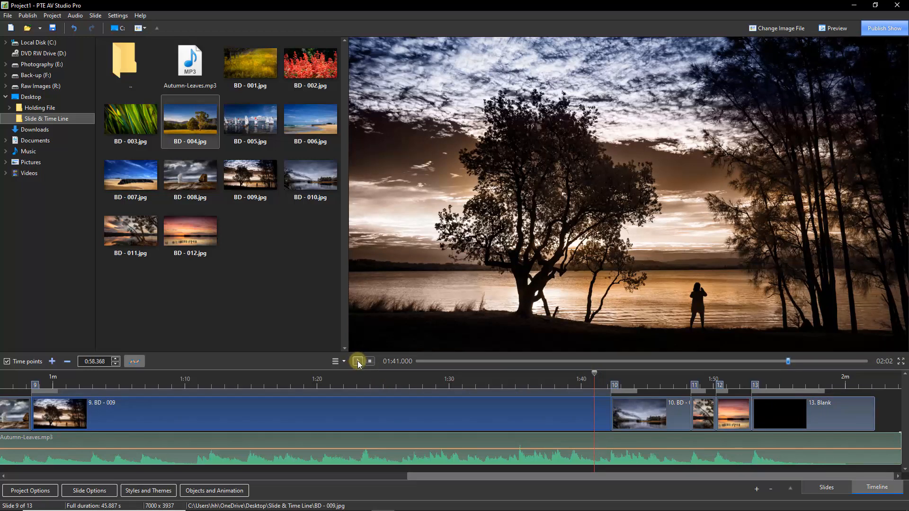
click(358, 362)
- Shorten the closing blank slide to about 3.5 s and save the project as Project1
drag(756, 387, 749, 388)
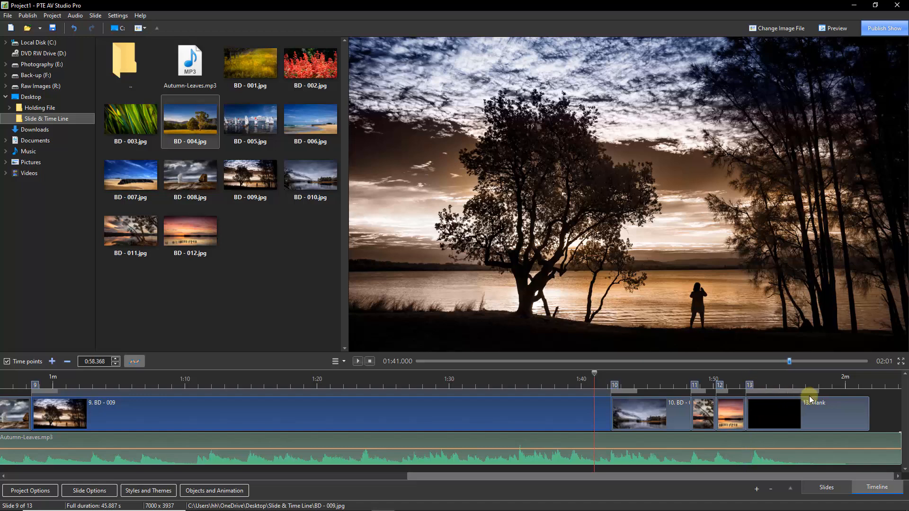
drag(819, 390, 792, 393)
key(ctrl+s)
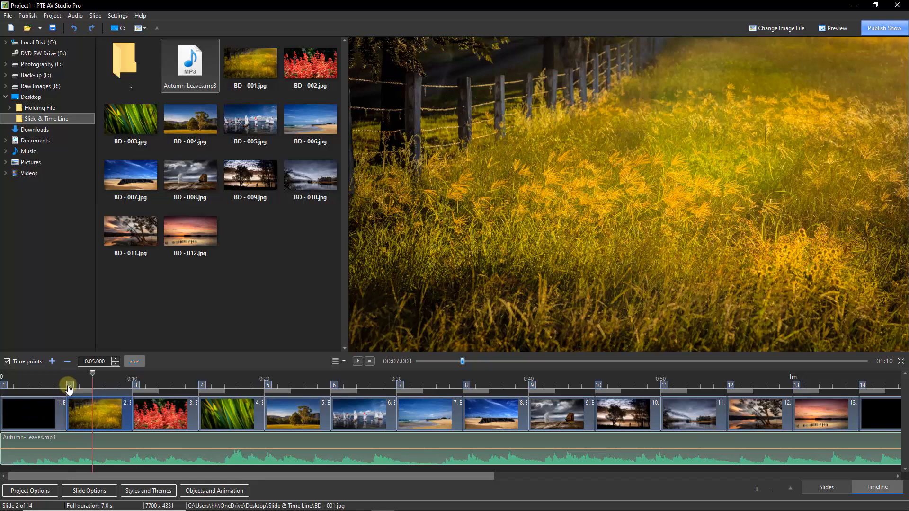
- Trim the opening blank to about 2 s, move BD - 002 to about 1:05, delay the music slightly
drag(71, 386, 31, 388)
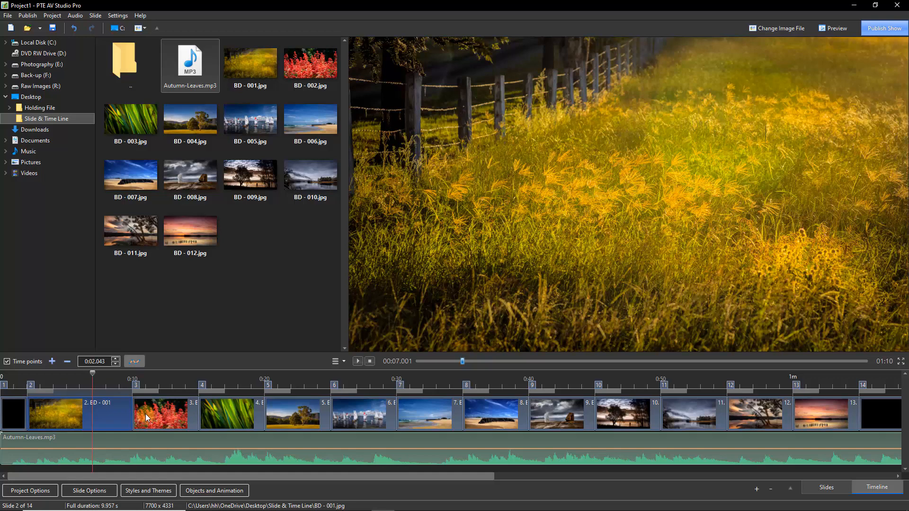
drag(145, 414, 893, 413)
click(663, 399)
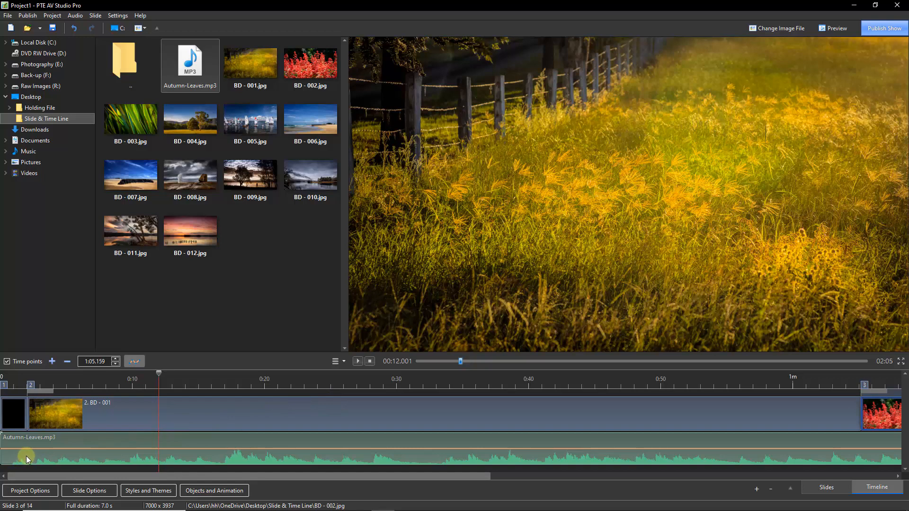
drag(27, 458, 44, 458)
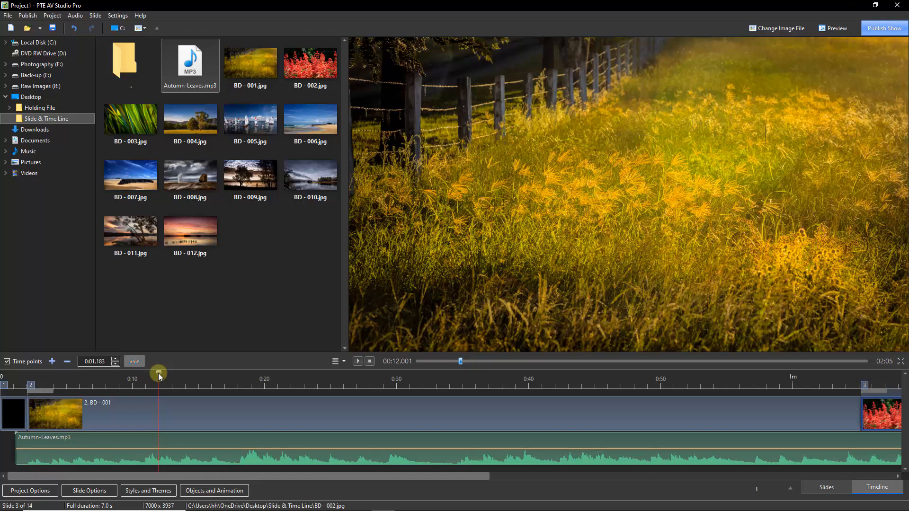
- Return the playhead to the very start of the timeline at 0:00
drag(159, 373, 123, 378)
click(3, 378)
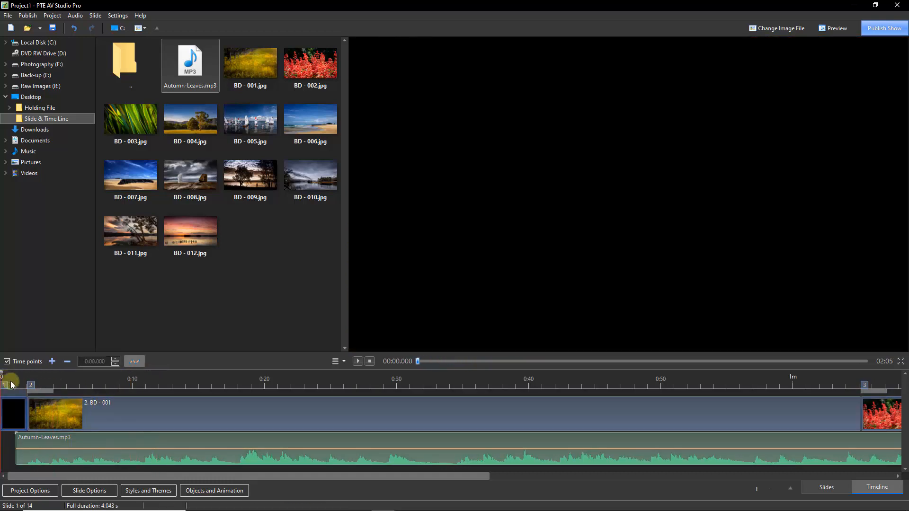
- Play the show, press Insert on the beats to start slides 5, 6 and 7, then stop
click(356, 361)
click(359, 361)
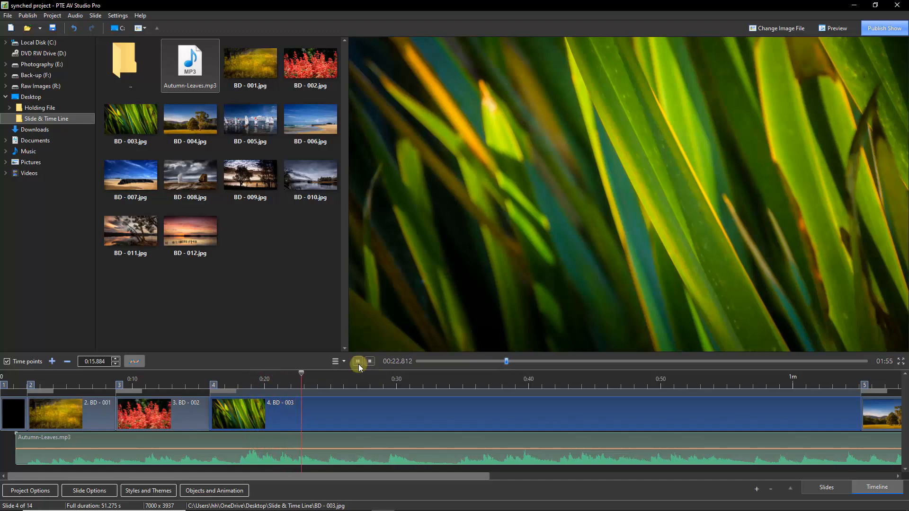
key(Insert)
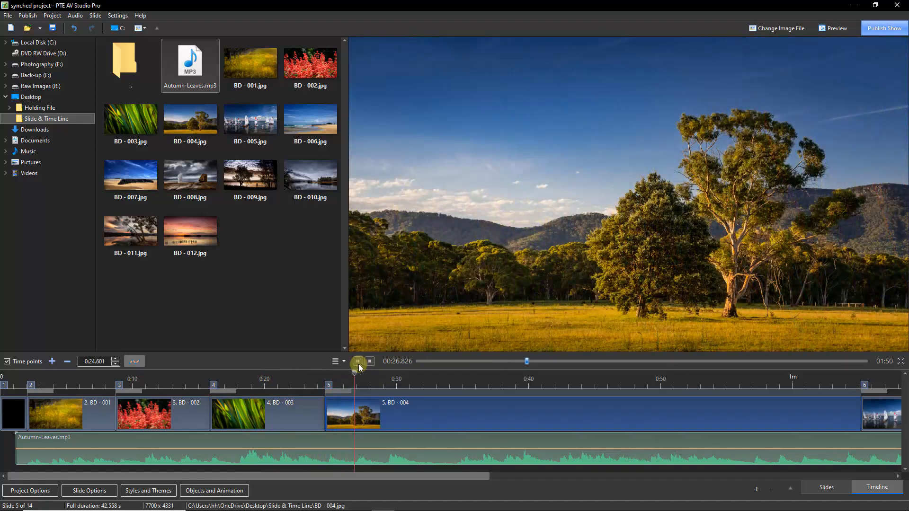
key(Insert)
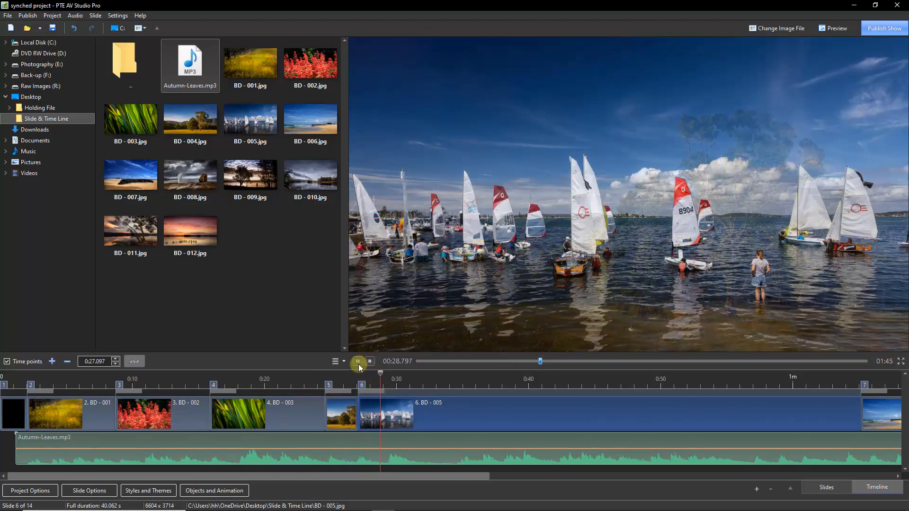
key(Insert)
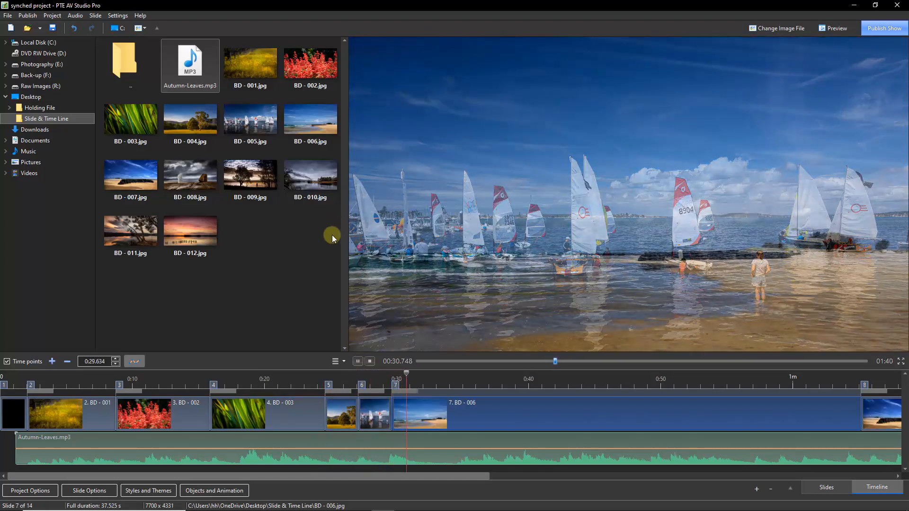
click(371, 361)
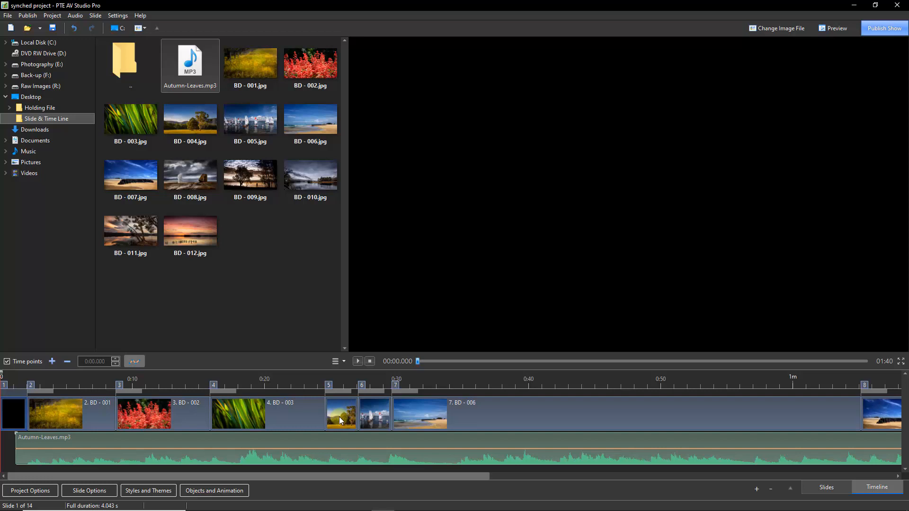
- Shorten the slide 5–6 transition to about 1.18 seconds, then select the red flowers slide
mouse_move(349, 390)
drag(348, 390, 340, 392)
click(340, 412)
click(334, 447)
click(135, 416)
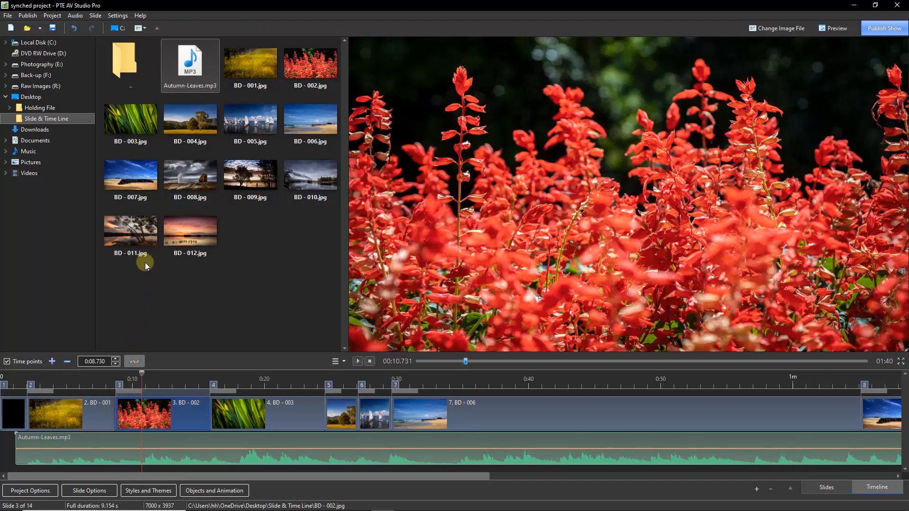
click(236, 413)
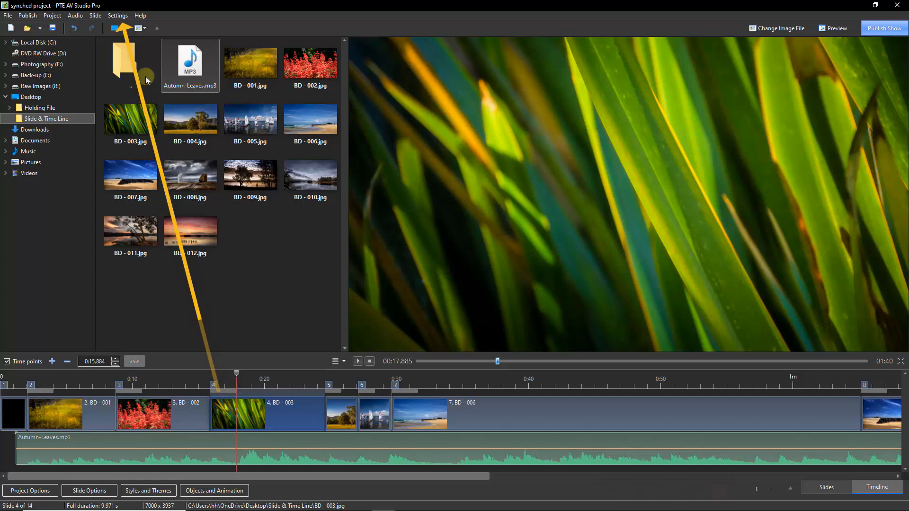
- In Preferences > Toolbars, toggle 'Change image/video file' off and back on, then confirm with OK
click(118, 15)
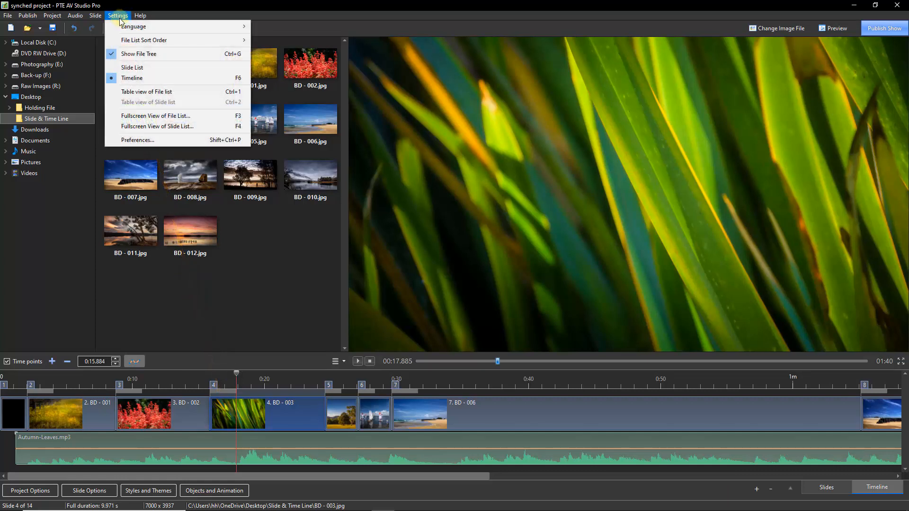
click(125, 140)
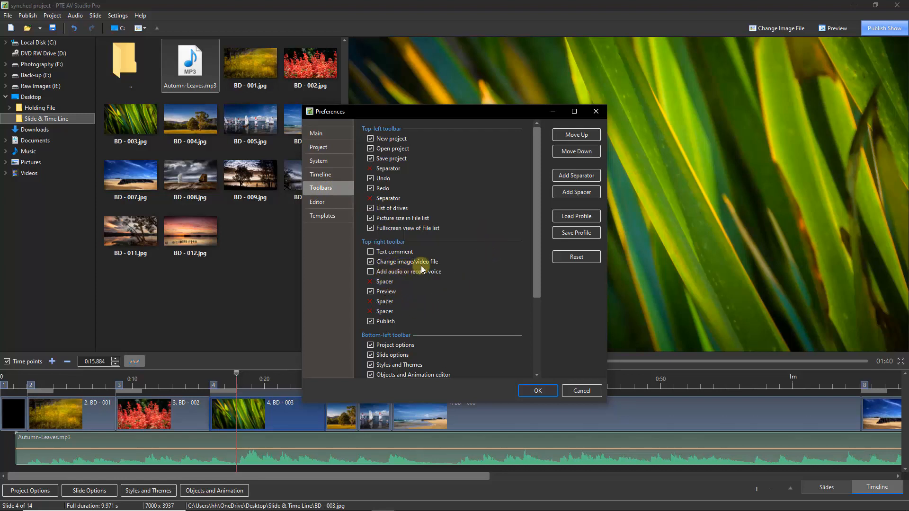
click(370, 261)
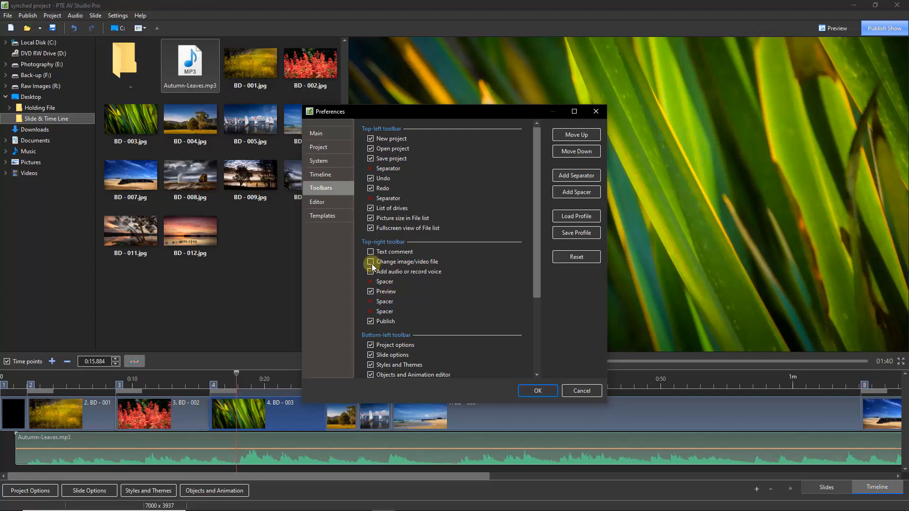
click(371, 262)
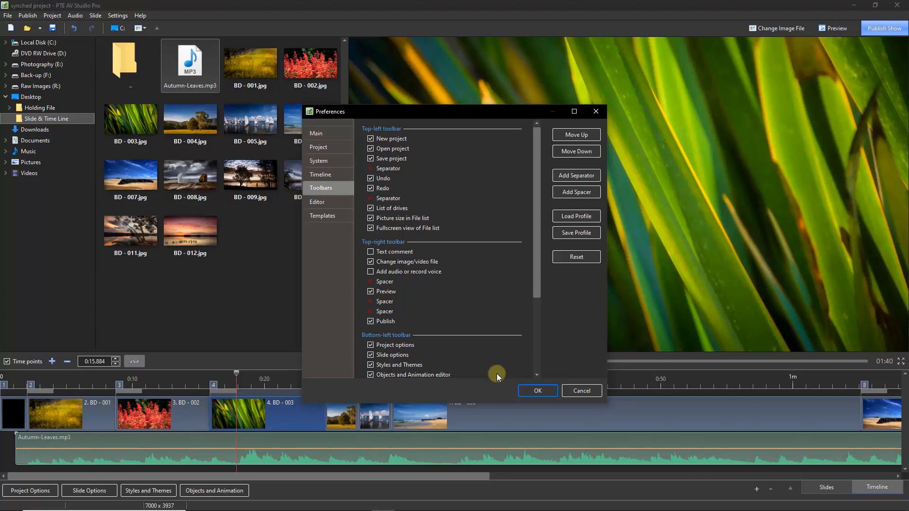
click(537, 391)
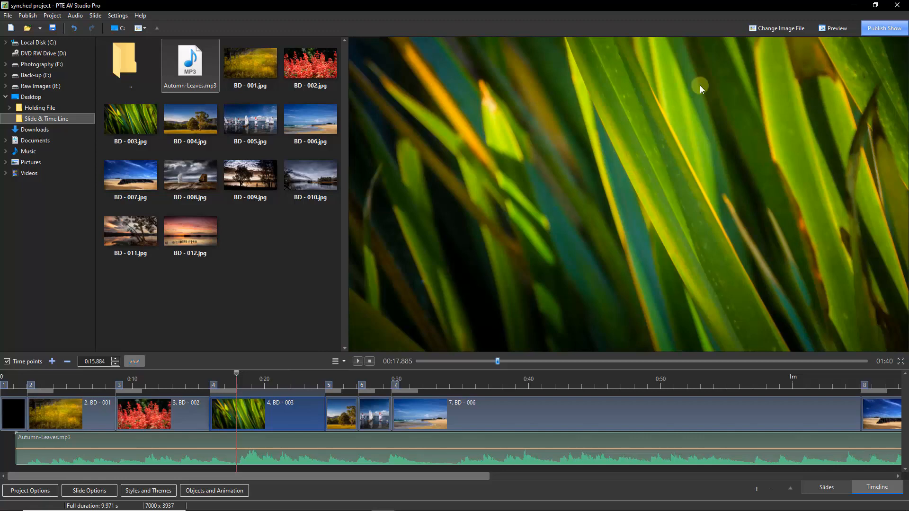
- Replace slide 4's image with BD - 012 using Change Image File, then preview BD - 009
click(768, 29)
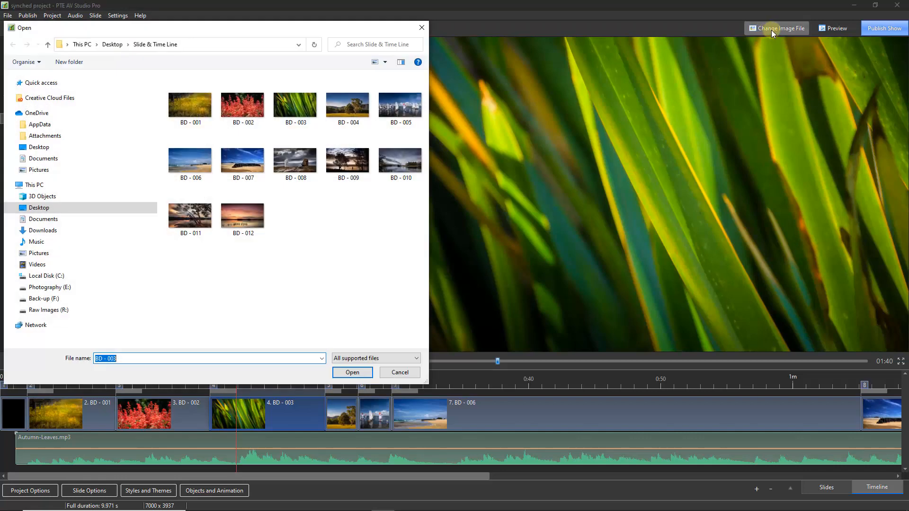
double_click(243, 217)
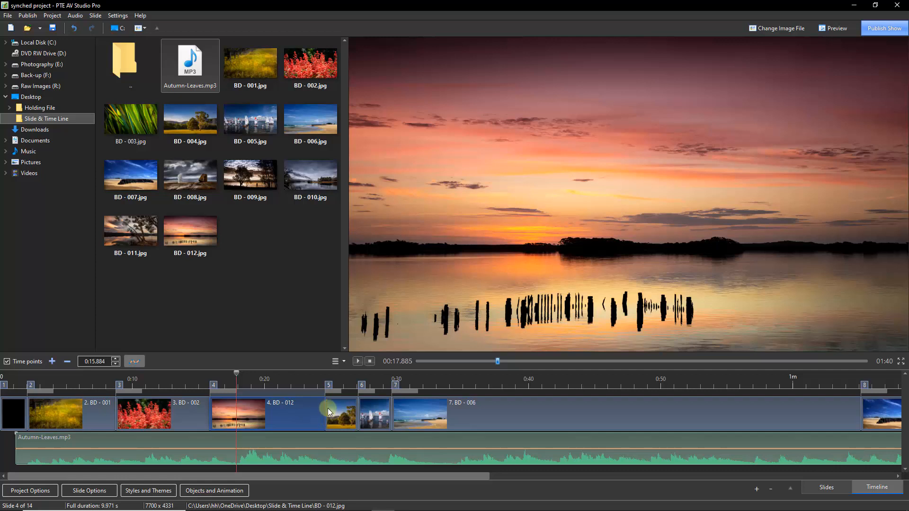
click(248, 179)
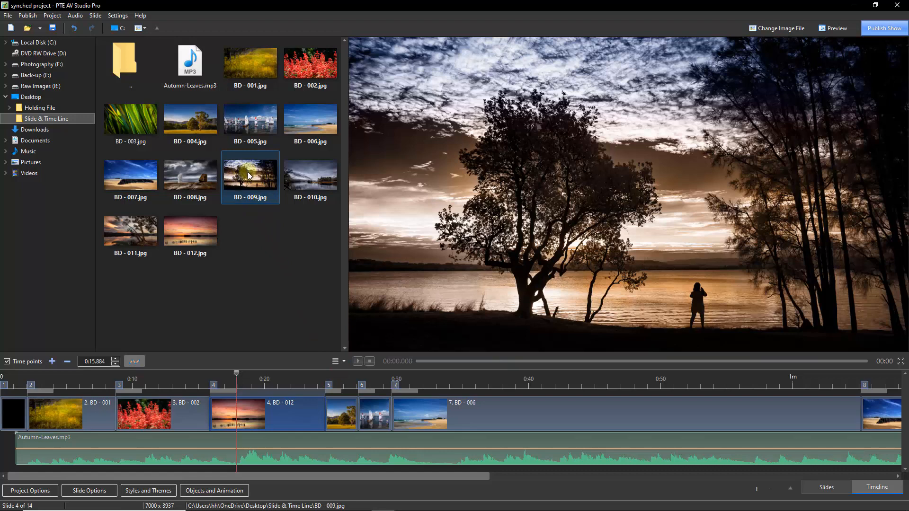
- Select slide 4 and drop the BD - 009 thumbnail onto it
click(250, 414)
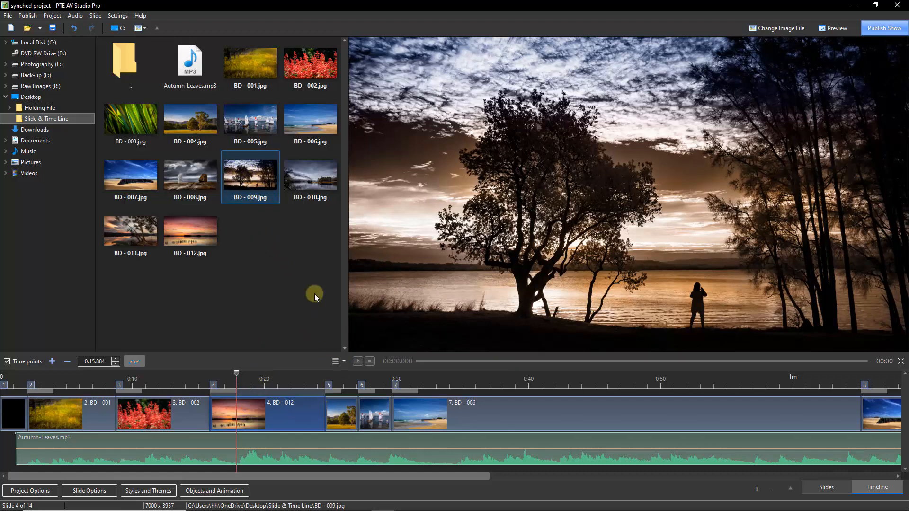
drag(250, 181, 280, 416)
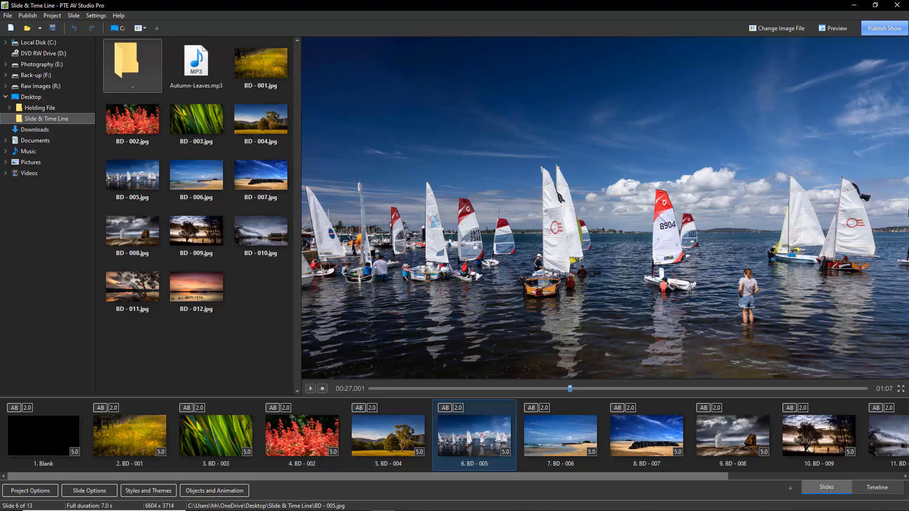
drag(196, 61, 454, 436)
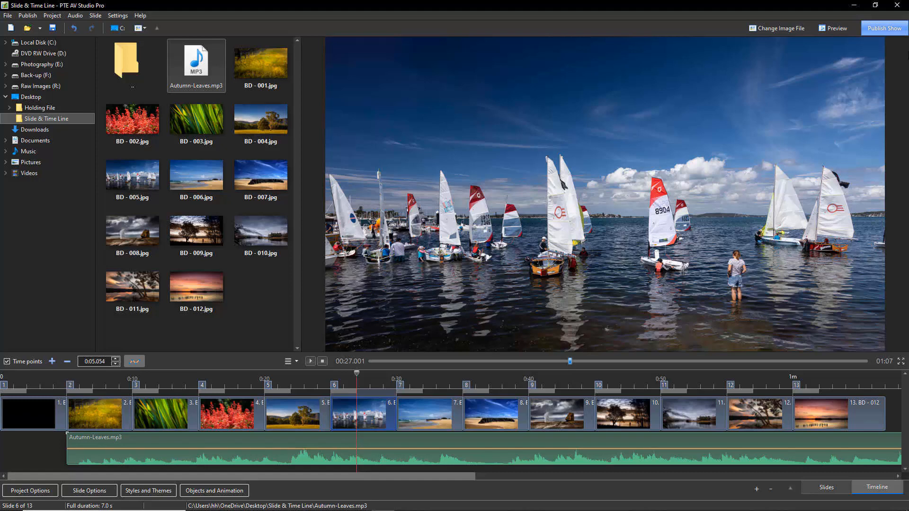
key(ctrl+tab)
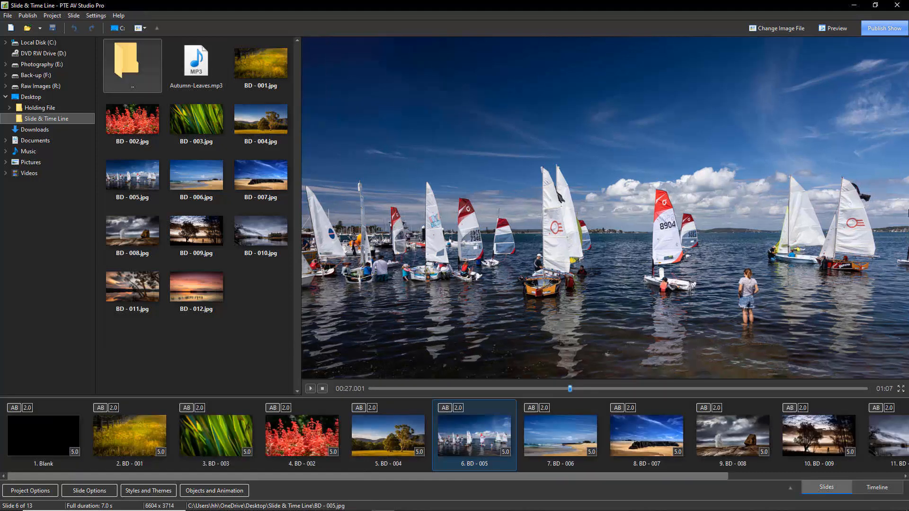